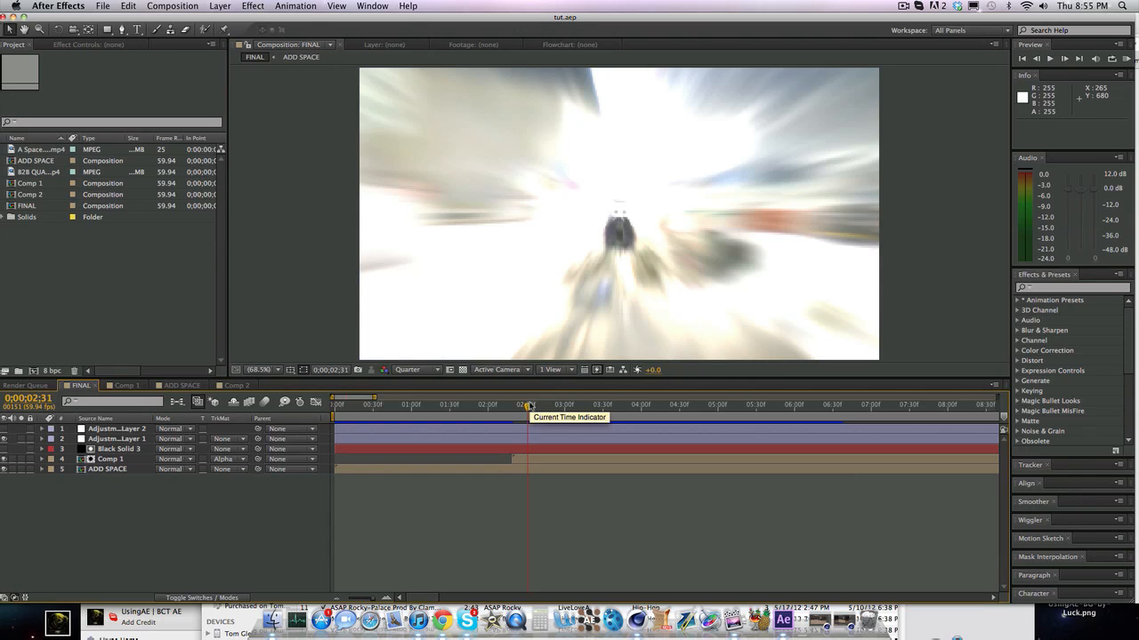
# - Switch to Finder and search the Mac for "a space journ"
pyautogui.moveTo(528, 405); pyautogui.dragTo(509, 418)
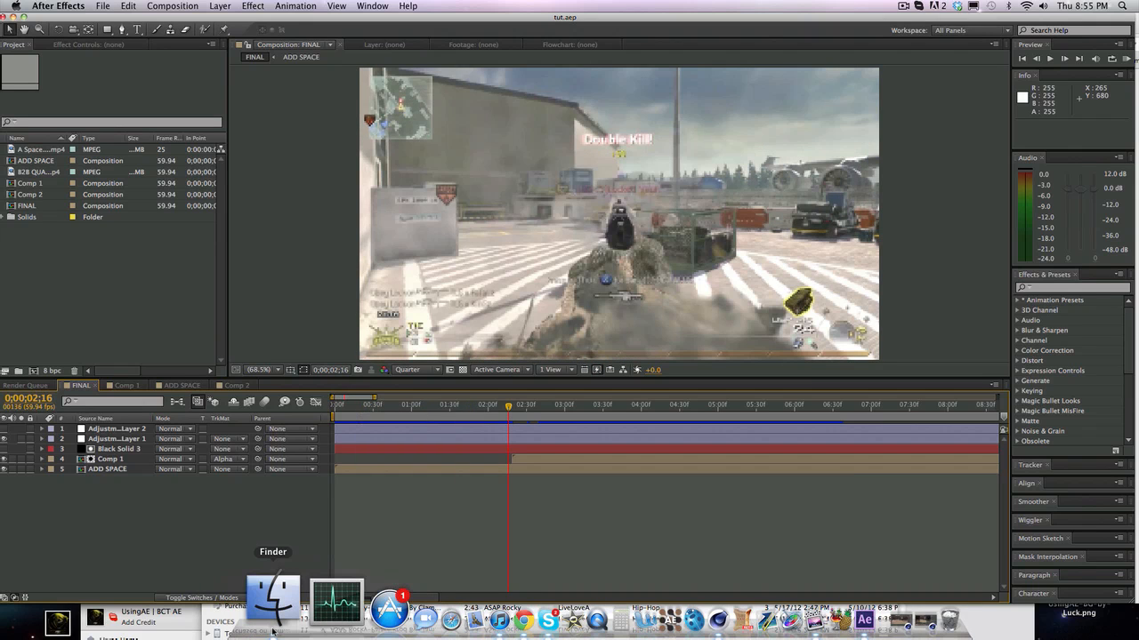
pyautogui.click(272, 630)
pyautogui.click(806, 81)
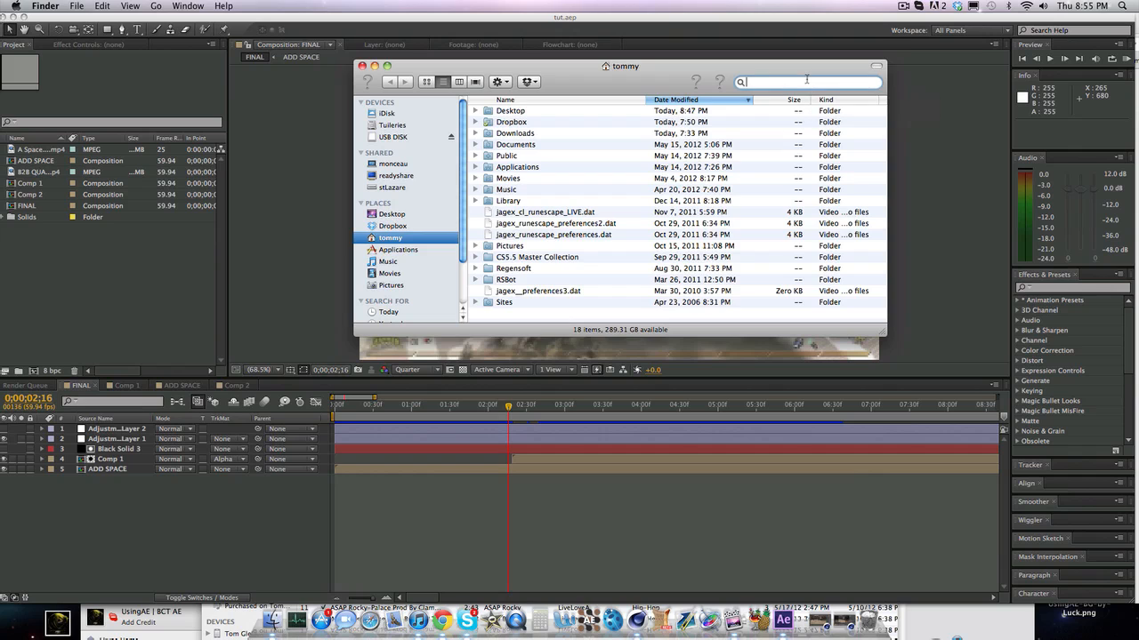
pyautogui.write('a sp')
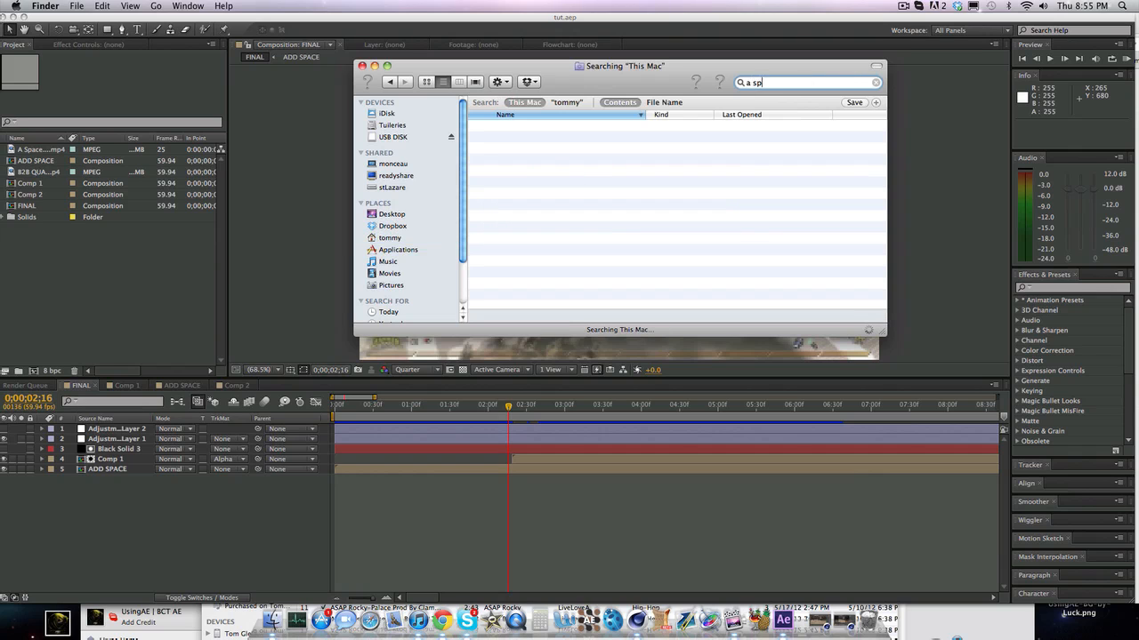
pyautogui.write('ace journ')
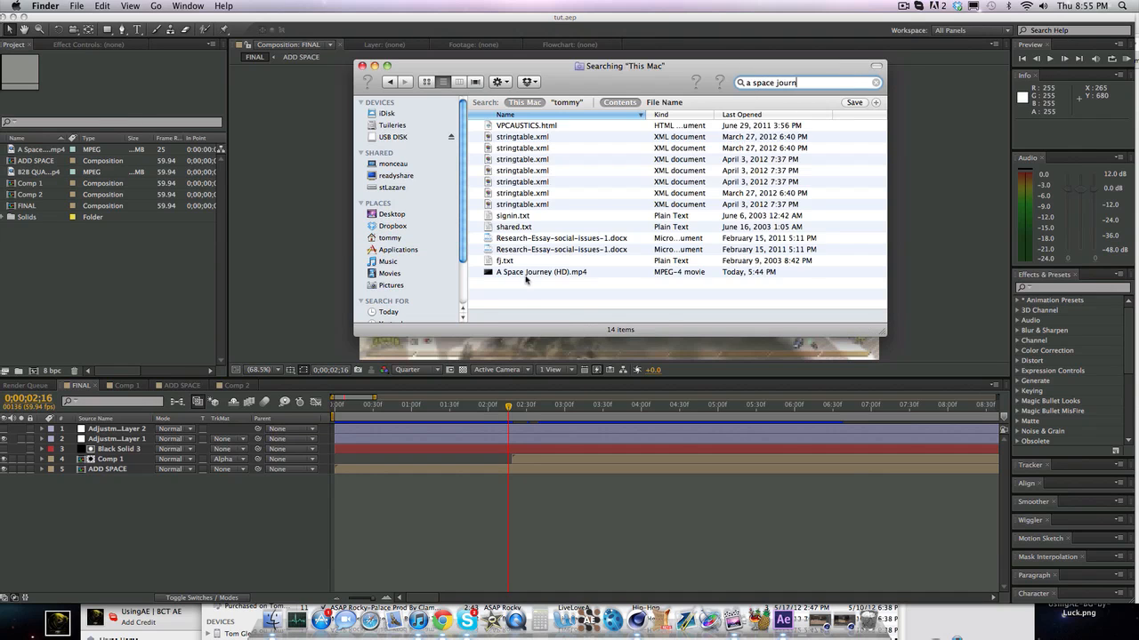
# - Preview A Space Journey (HD).mp4 and skip ahead to the Earth shot about 52 seconds in, then close the preview
pyautogui.click(525, 274)
pyautogui.press('space')
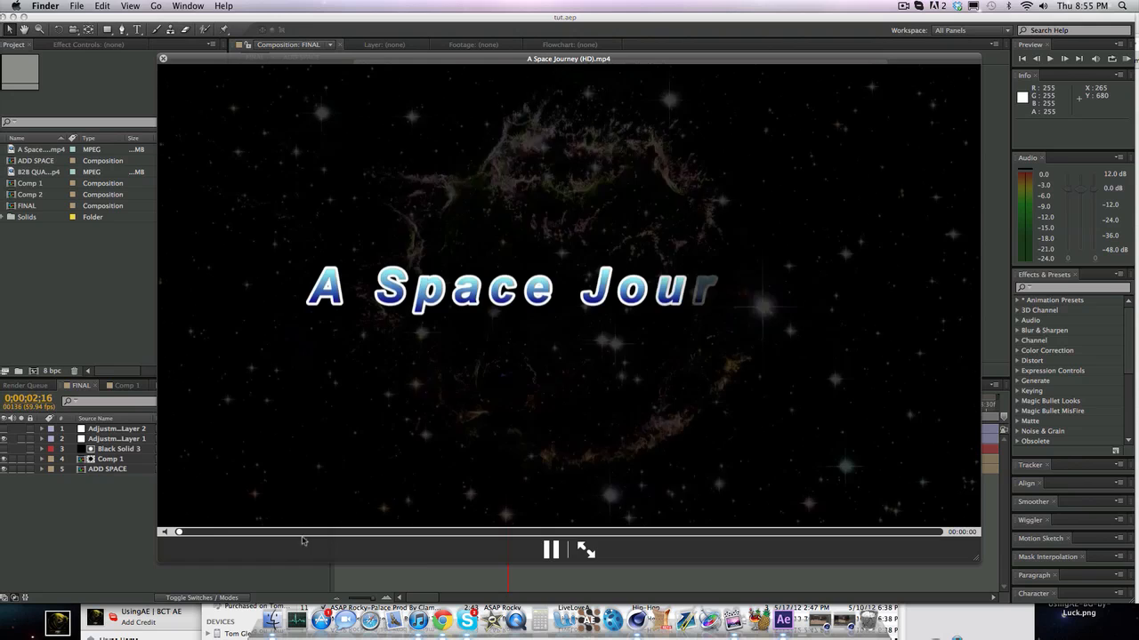
pyautogui.moveTo(178, 533); pyautogui.dragTo(250, 535)
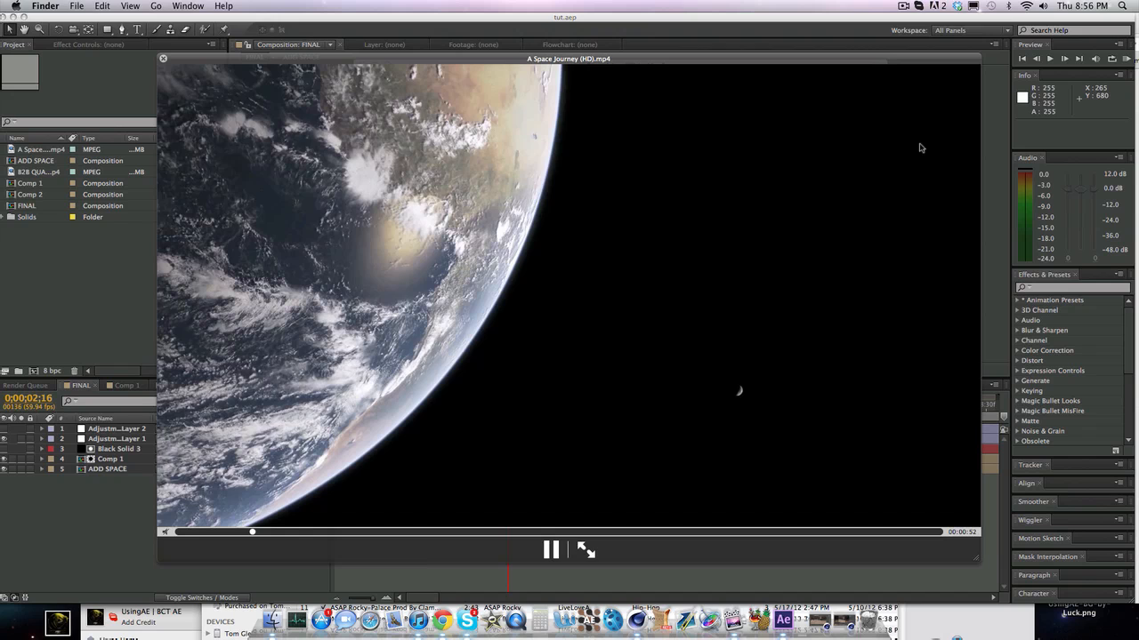
pyautogui.press('space')
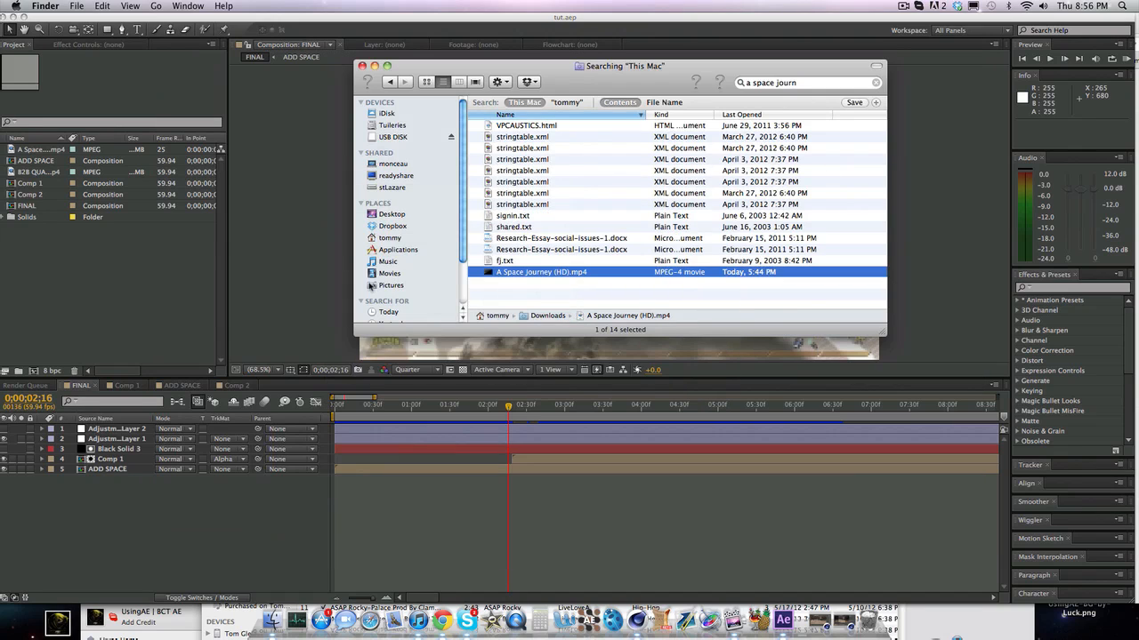
# - Return to After Effects, review the FINAL composition past three seconds, and inspect its nested ADD SPACE composition around 2;14
pyautogui.click(51, 267)
pyautogui.moveTo(534, 407); pyautogui.dragTo(575, 409)
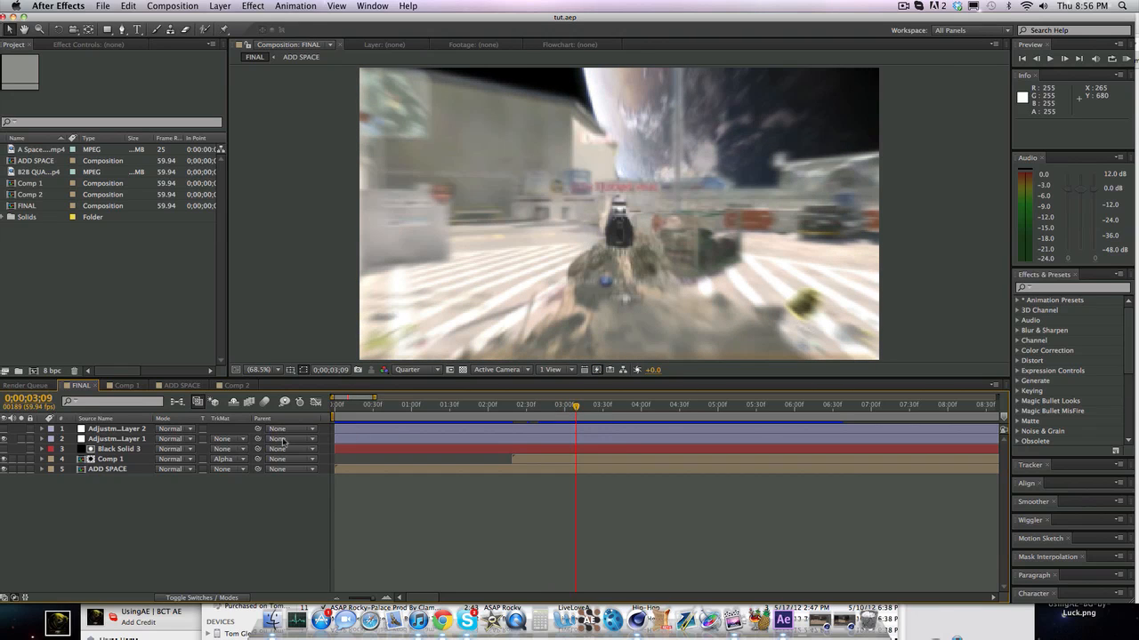
pyautogui.doubleClick(107, 469)
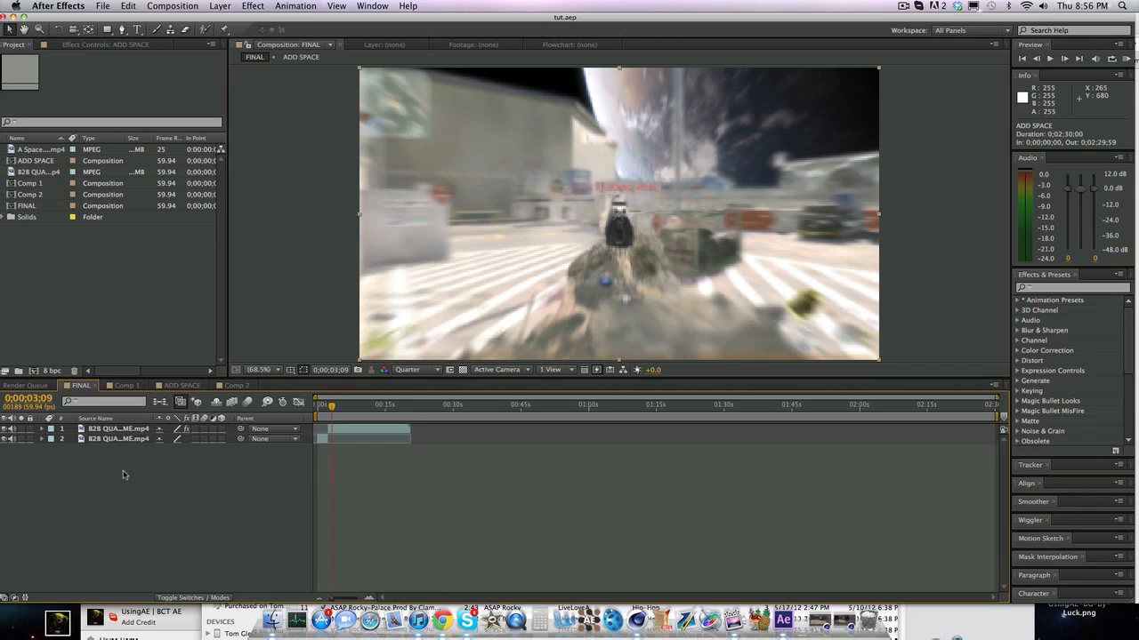
pyautogui.moveTo(329, 406); pyautogui.dragTo(328, 407)
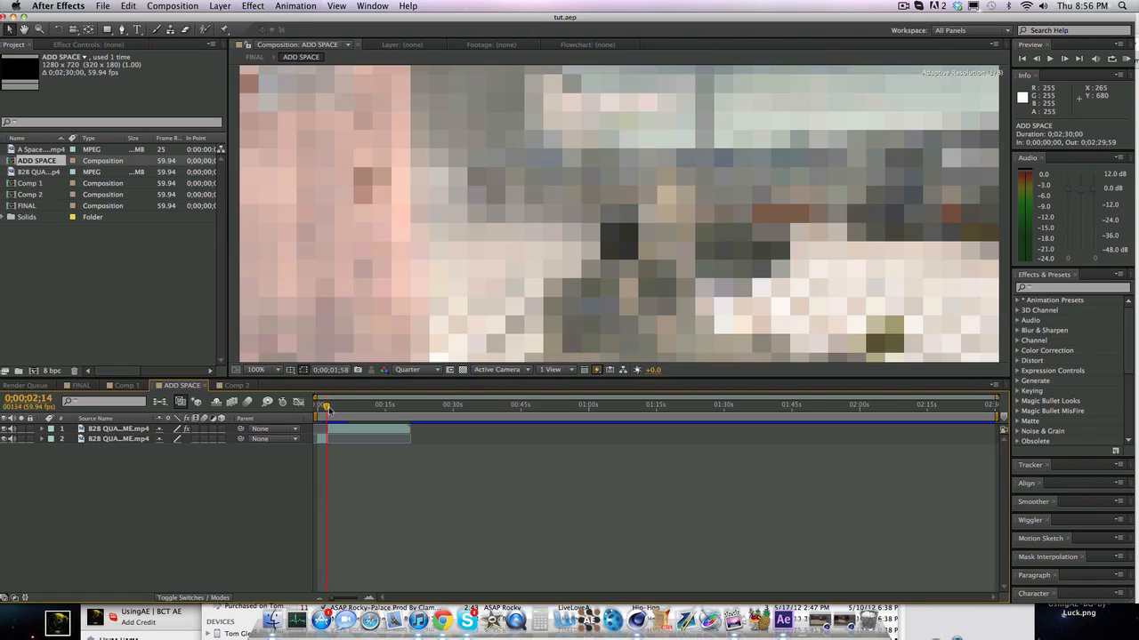
pyautogui.click(79, 386)
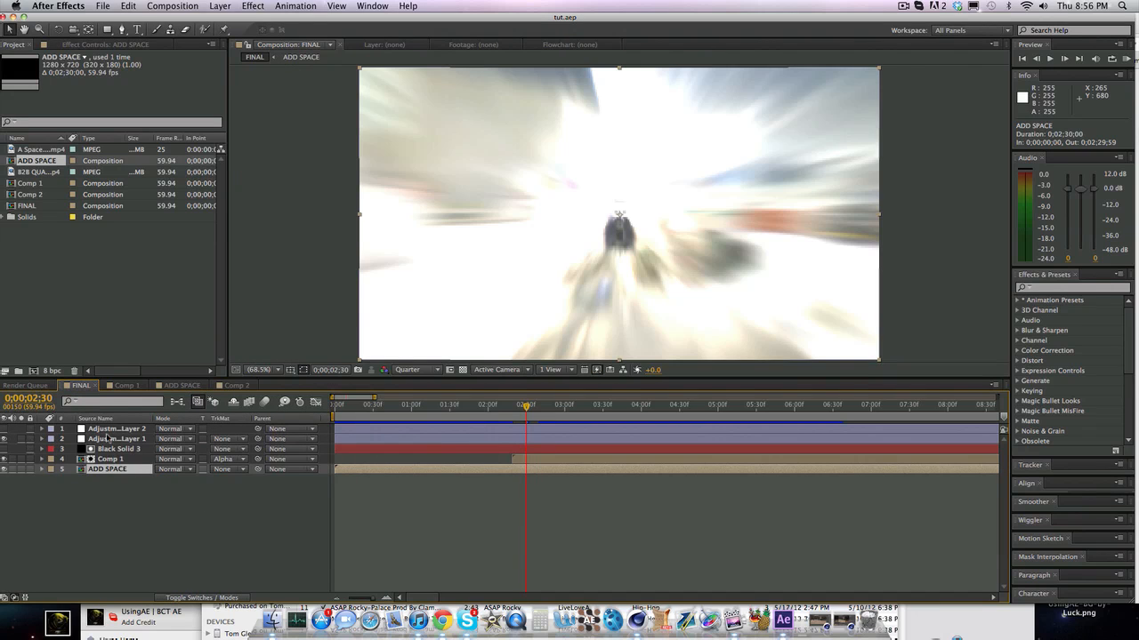
# - Reveal the keyframed properties of Adjustment Layer 1 in FINAL and go back to their first keyframes at 2;10
pyautogui.click(107, 437)
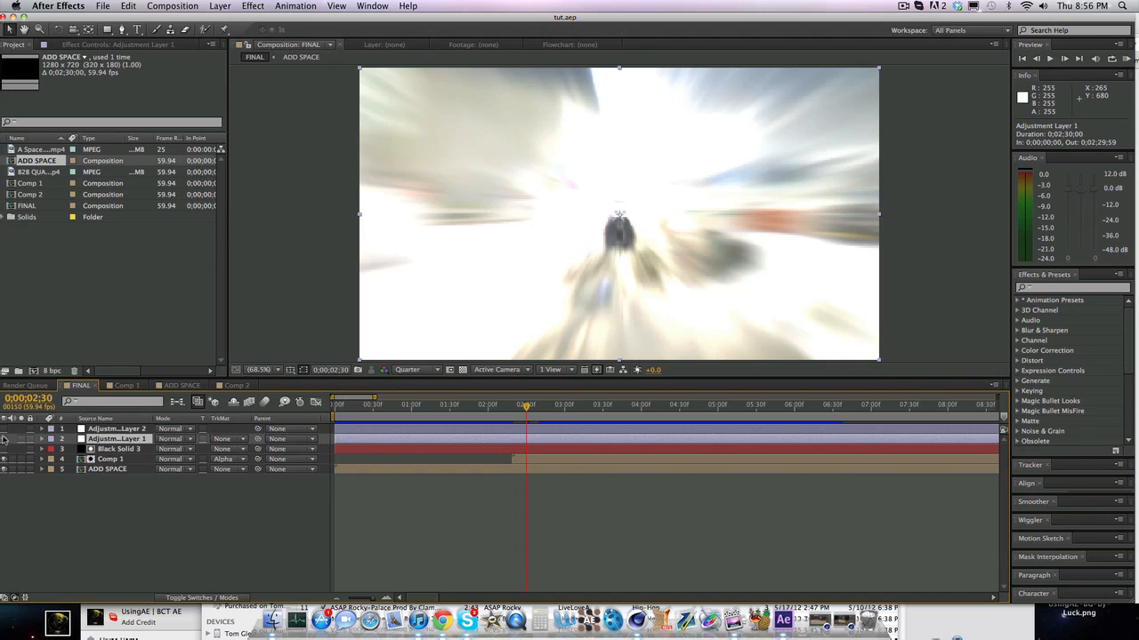
pyautogui.press('u')
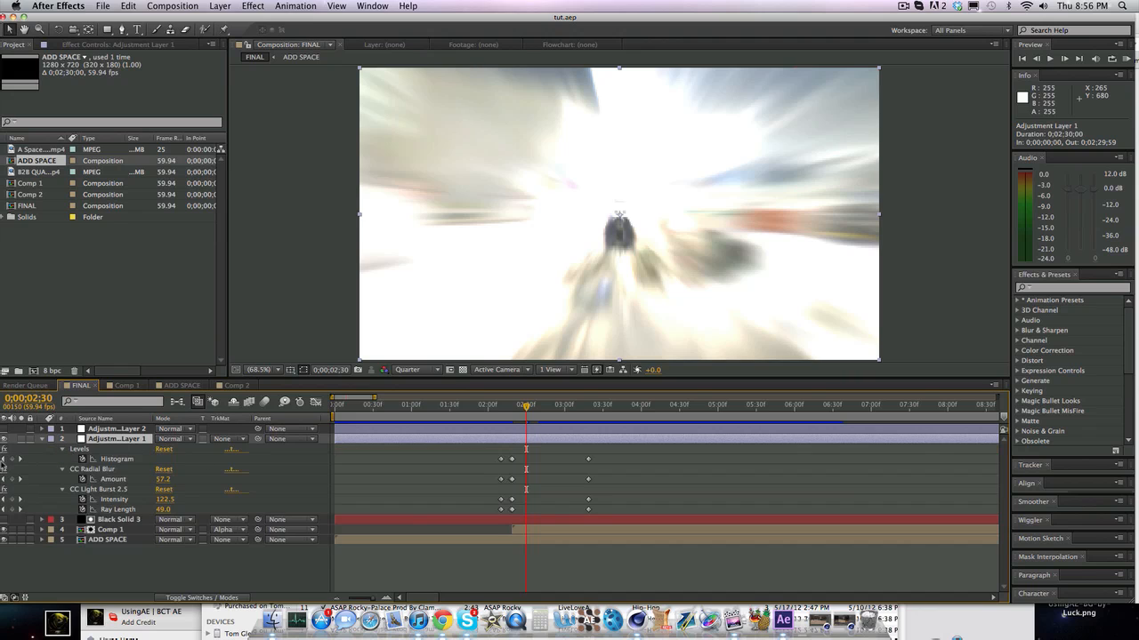
pyautogui.press('j')
pyautogui.press('j')
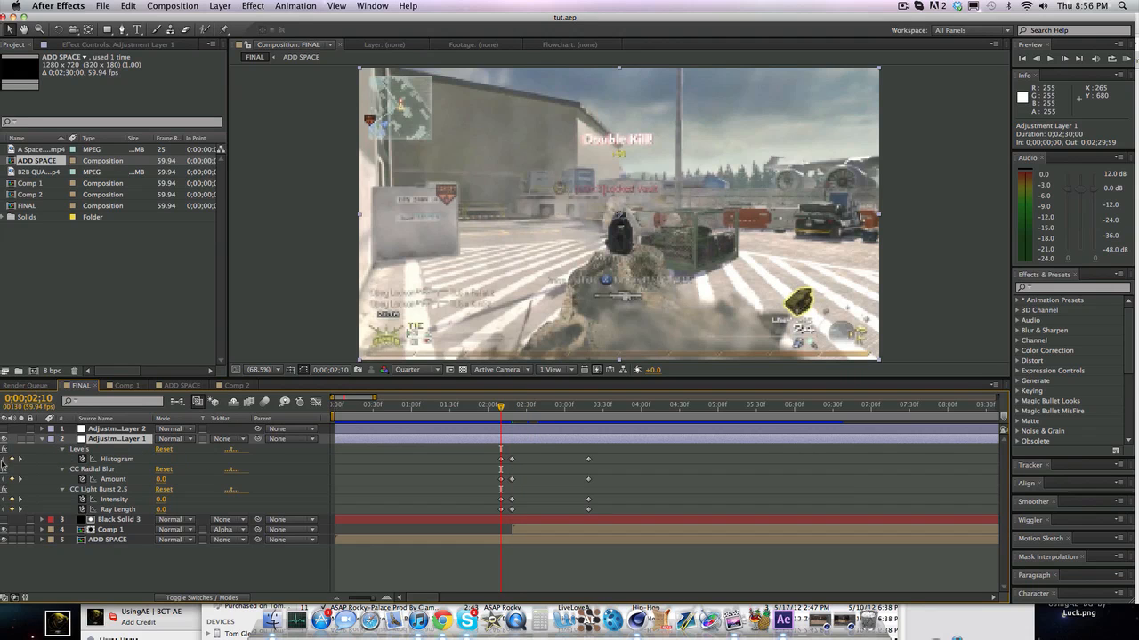
# - Examine the Adjustment Layer 1 settings for Levels, CC Radial Blur with Fading Zoom, and CC Light Burst 2.5, from 2;10 to 2;20
pyautogui.click(102, 478)
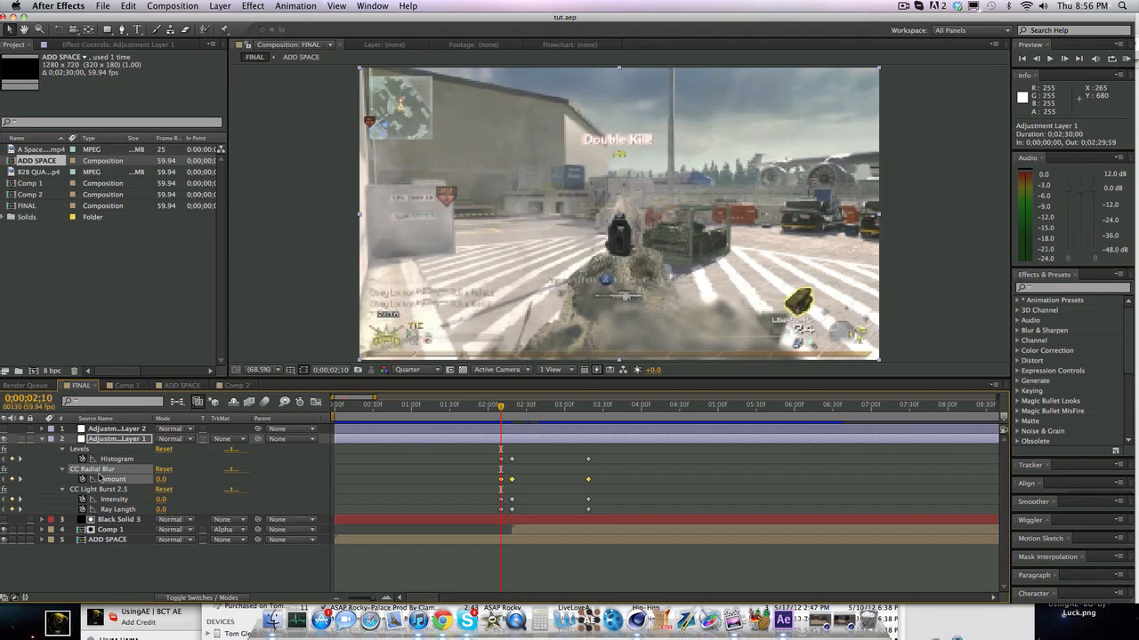
pyautogui.click(117, 46)
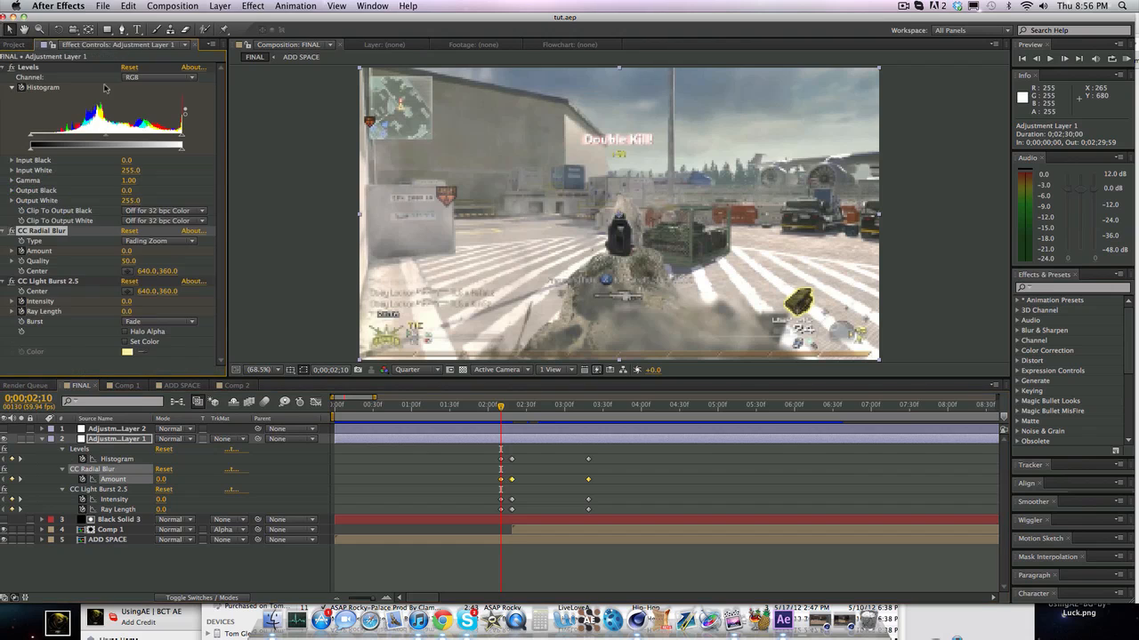
pyautogui.click(136, 243)
pyautogui.click(268, 247)
pyautogui.moveTo(500, 407); pyautogui.dragTo(514, 411)
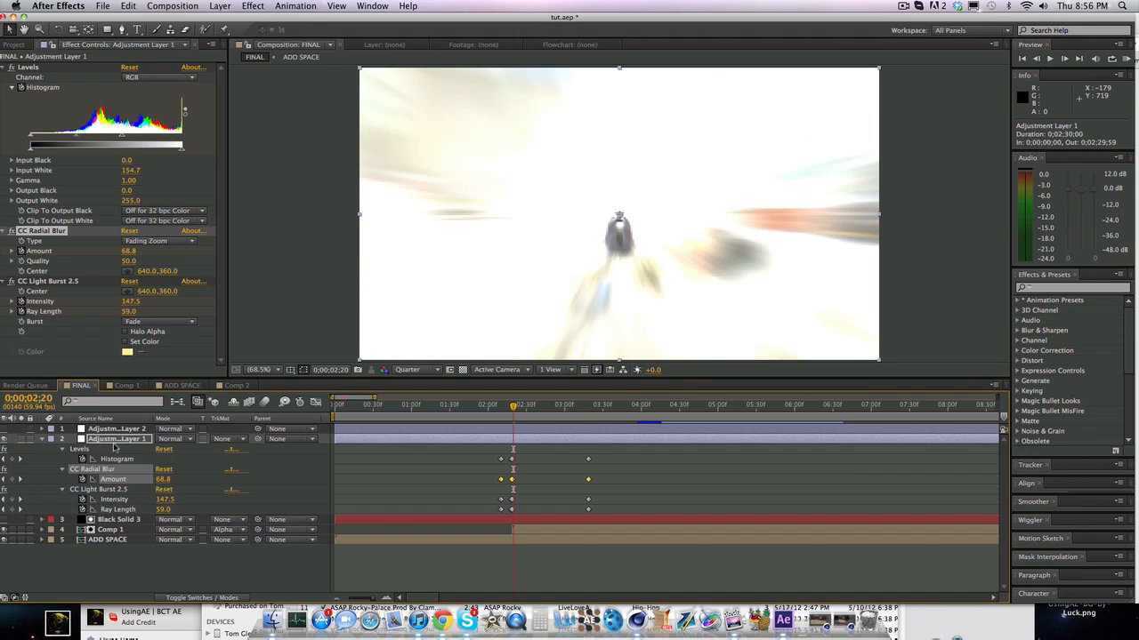
pyautogui.click(104, 490)
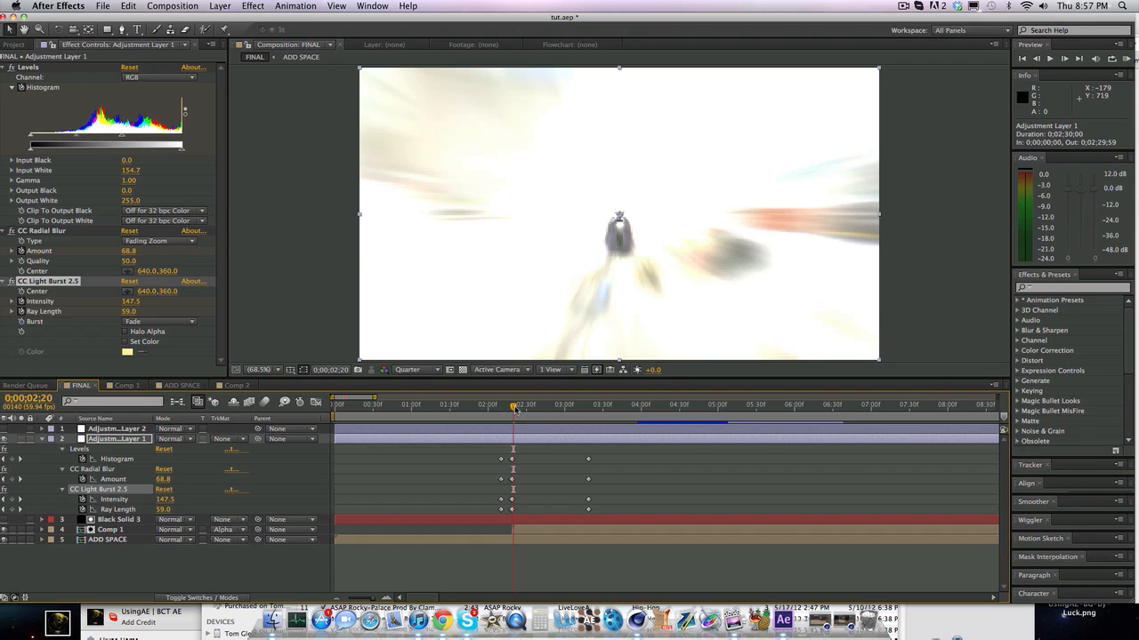
# - Reveal Comp 1's opacity keyframes, scrub through its fade-in to 2;42, and collapse the expanded layers
pyautogui.click(515, 533)
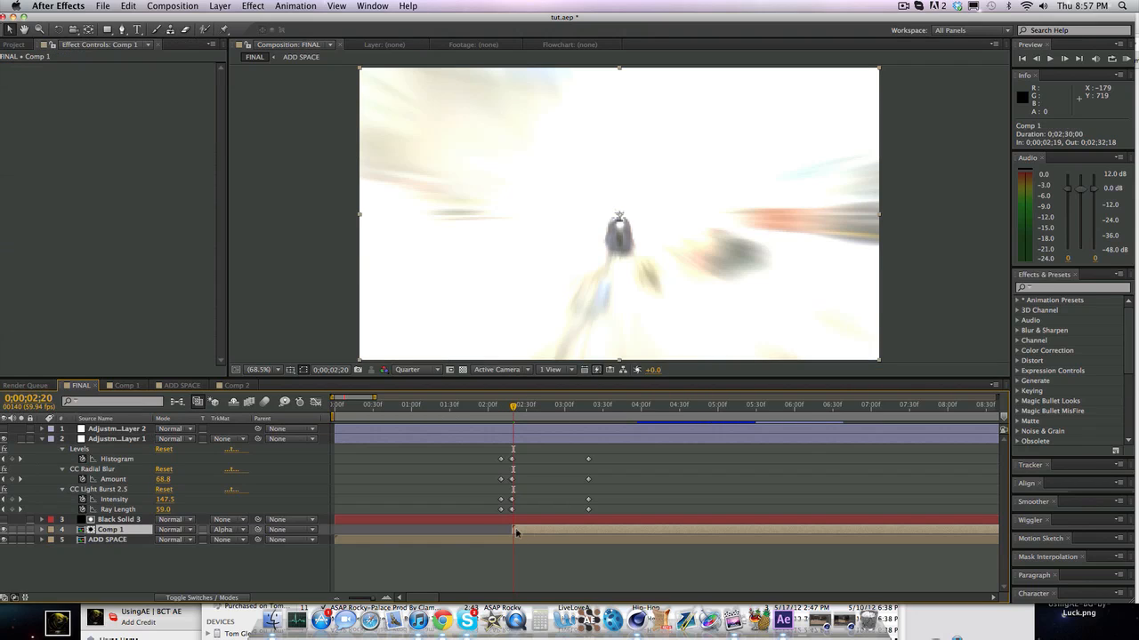
pyautogui.press('t')
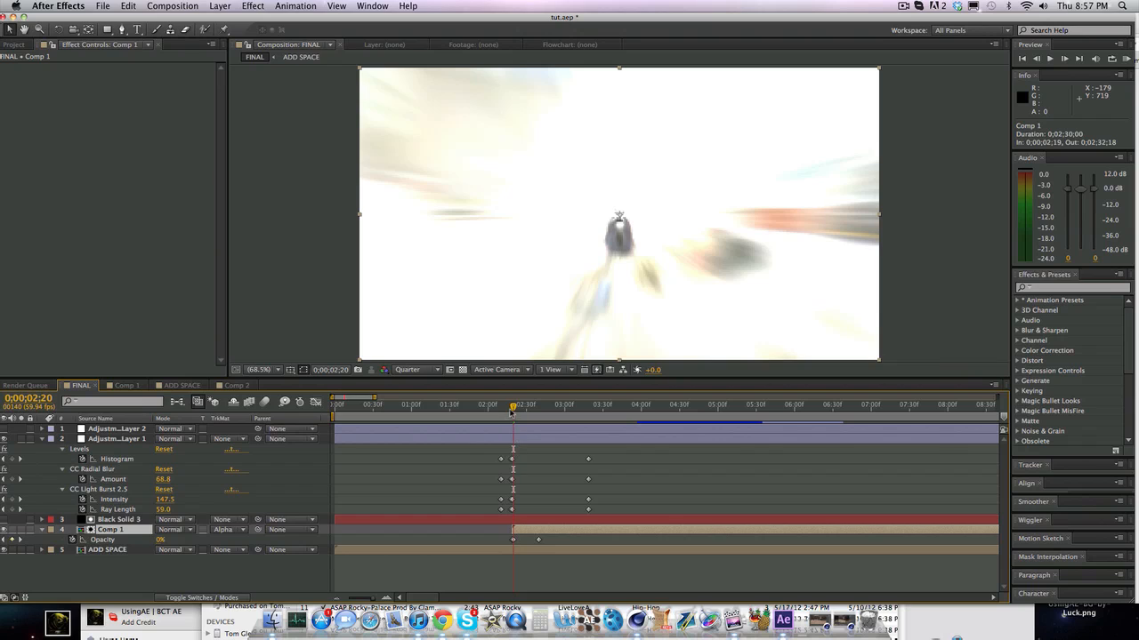
pyautogui.moveTo(516, 411); pyautogui.dragTo(532, 409)
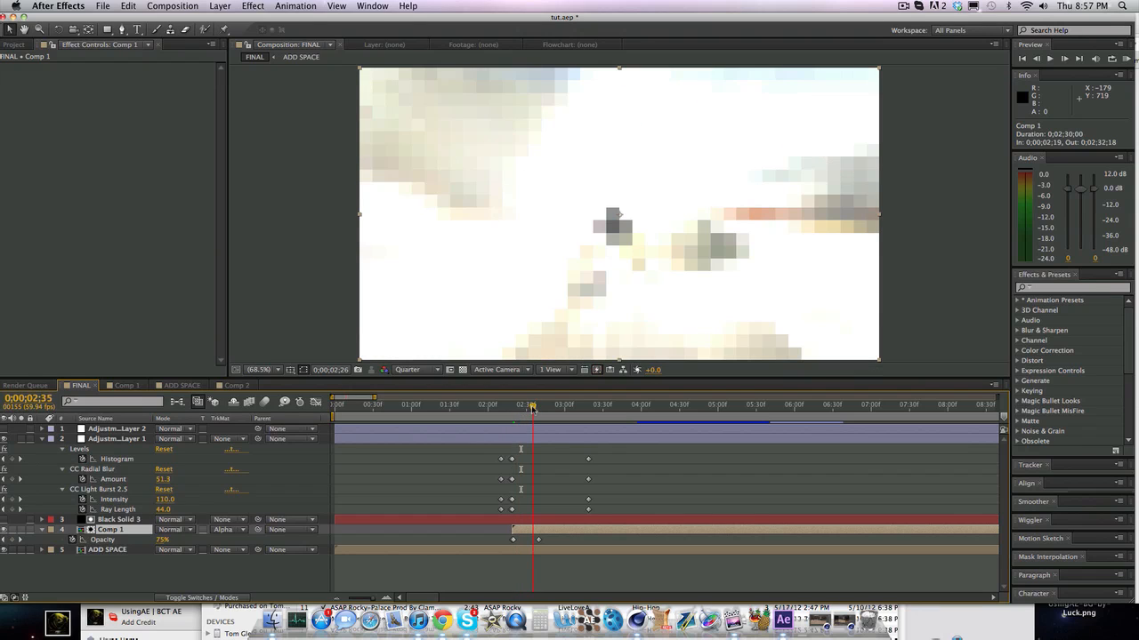
pyautogui.moveTo(532, 407); pyautogui.dragTo(542, 408)
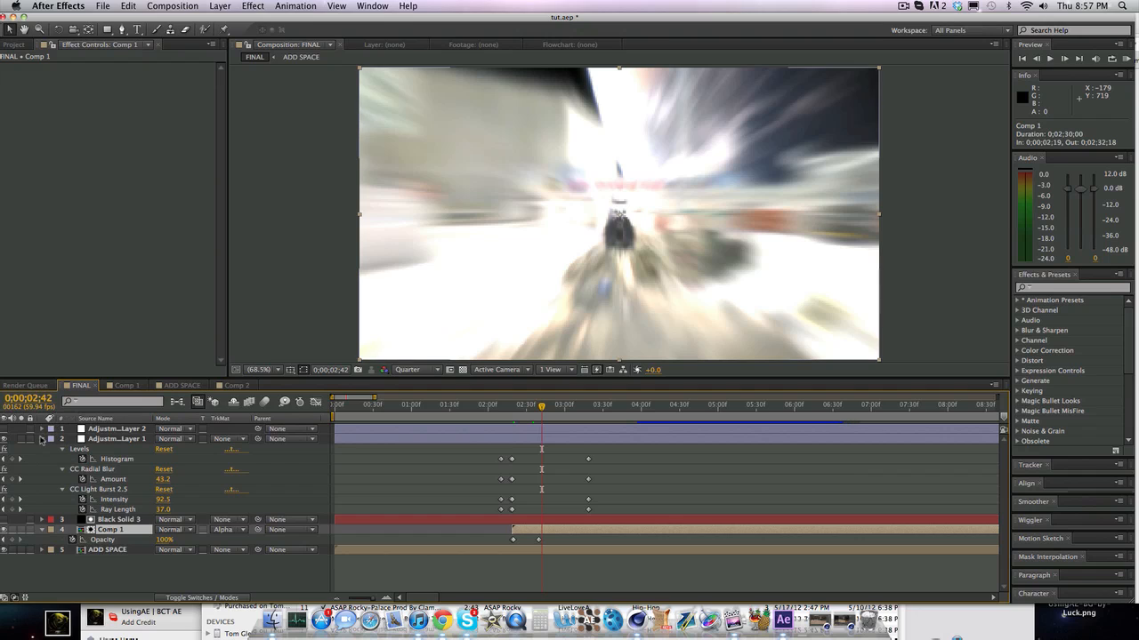
pyautogui.click(41, 439)
pyautogui.click(41, 459)
pyautogui.click(84, 493)
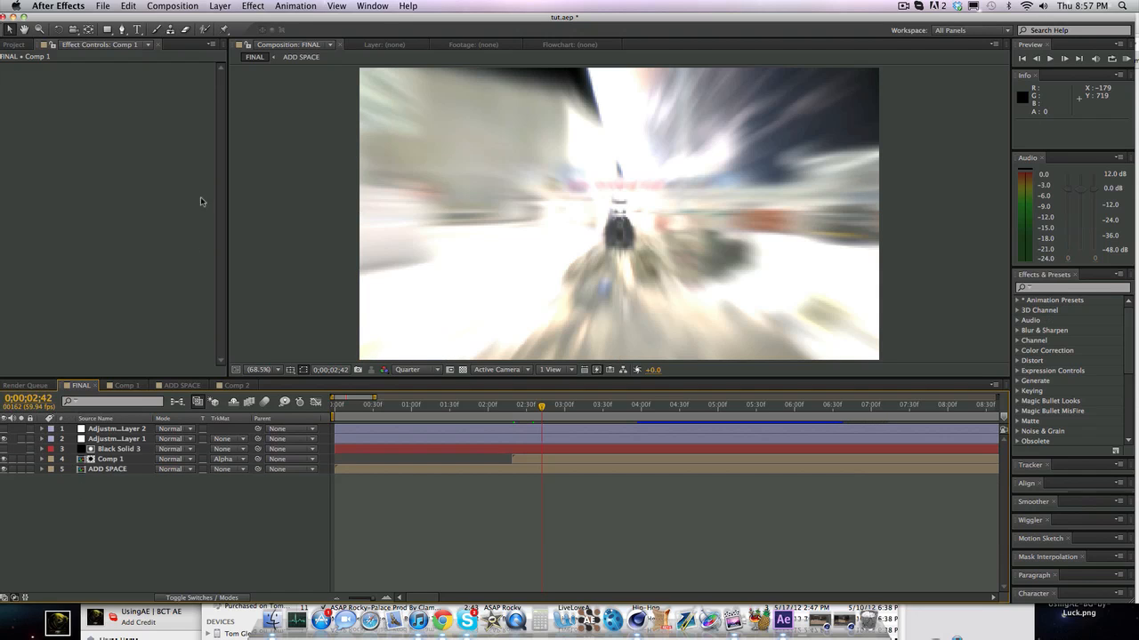
# - Create a new composition named SKY with the existing 1280 x 720, 59.94 fps settings
pyautogui.click(219, 6)
pyautogui.moveTo(294, 20)
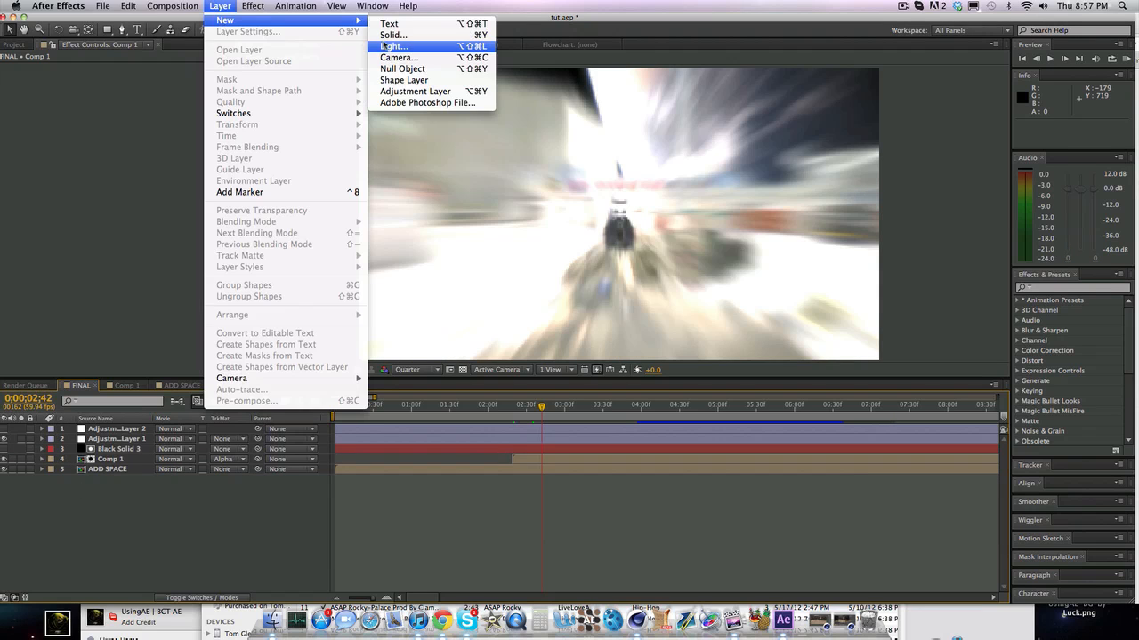
pyautogui.moveTo(172, 6)
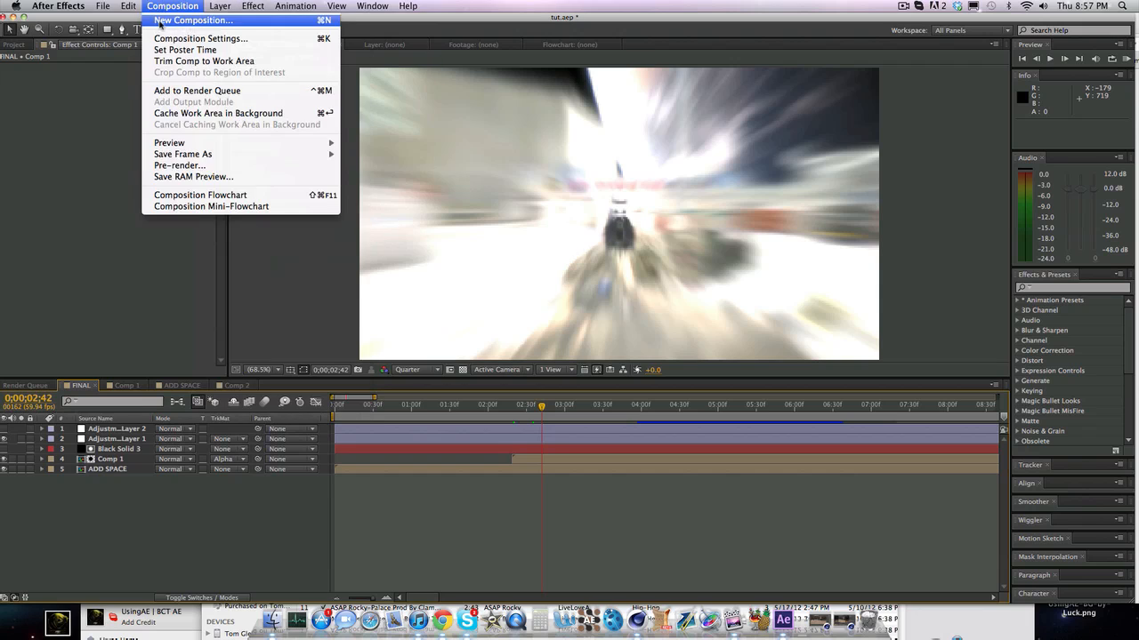
pyautogui.click(304, 19)
pyautogui.write('SKY')
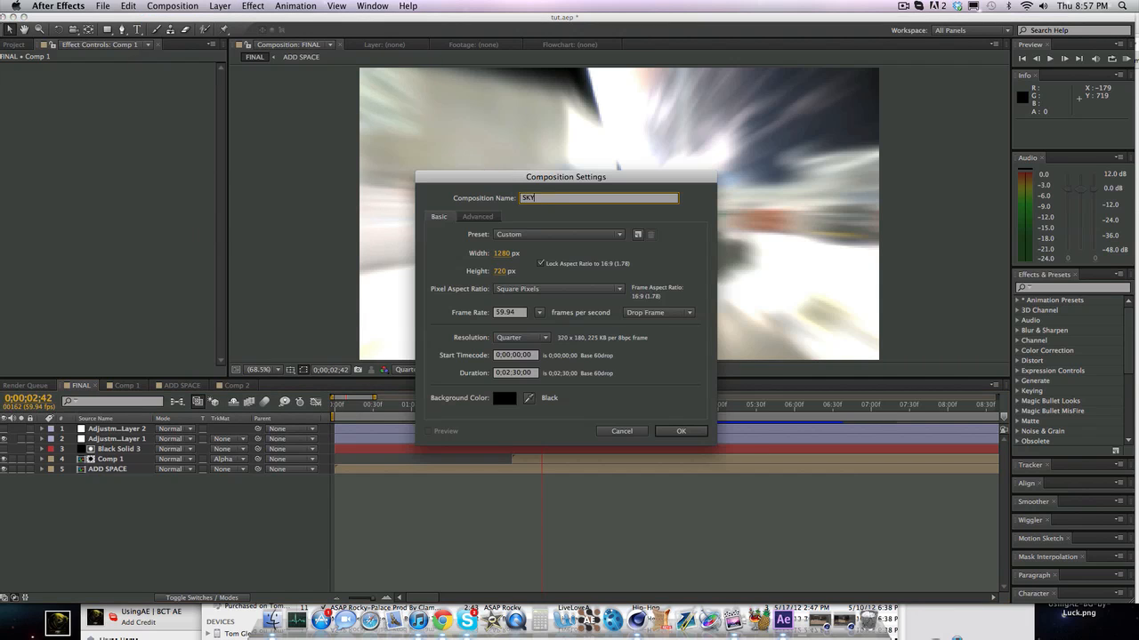
pyautogui.press('Return')
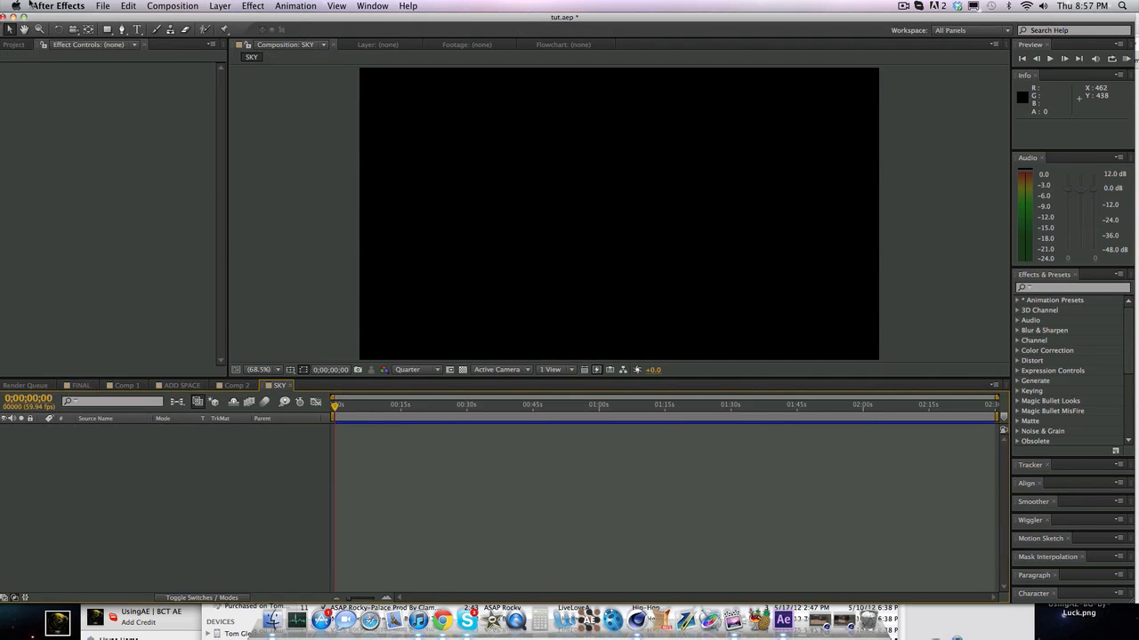
# - Add the A Space Journey (HD).mp4 footage from the project as a layer in the SKY composition
pyautogui.click(13, 44)
pyautogui.moveTo(23, 220)
pyautogui.mouseDown()
pyautogui.moveTo(163, 475)
pyautogui.moveTo(29, 219)
pyautogui.mouseUp()
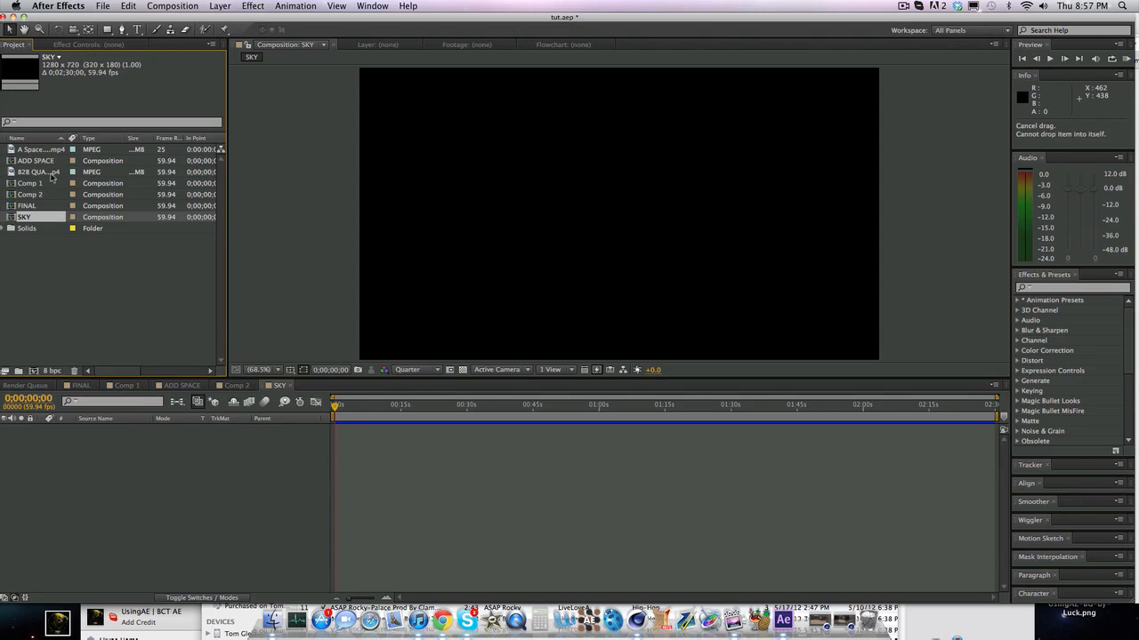
pyautogui.click(43, 173)
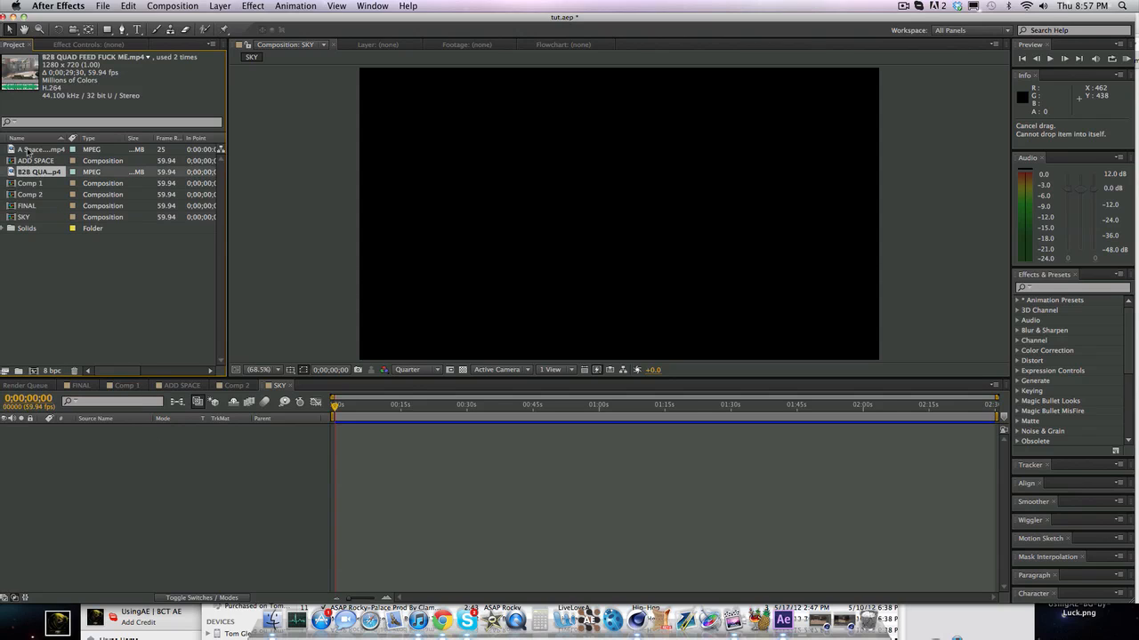
pyautogui.click(29, 151)
pyautogui.moveTo(32, 151); pyautogui.dragTo(196, 494)
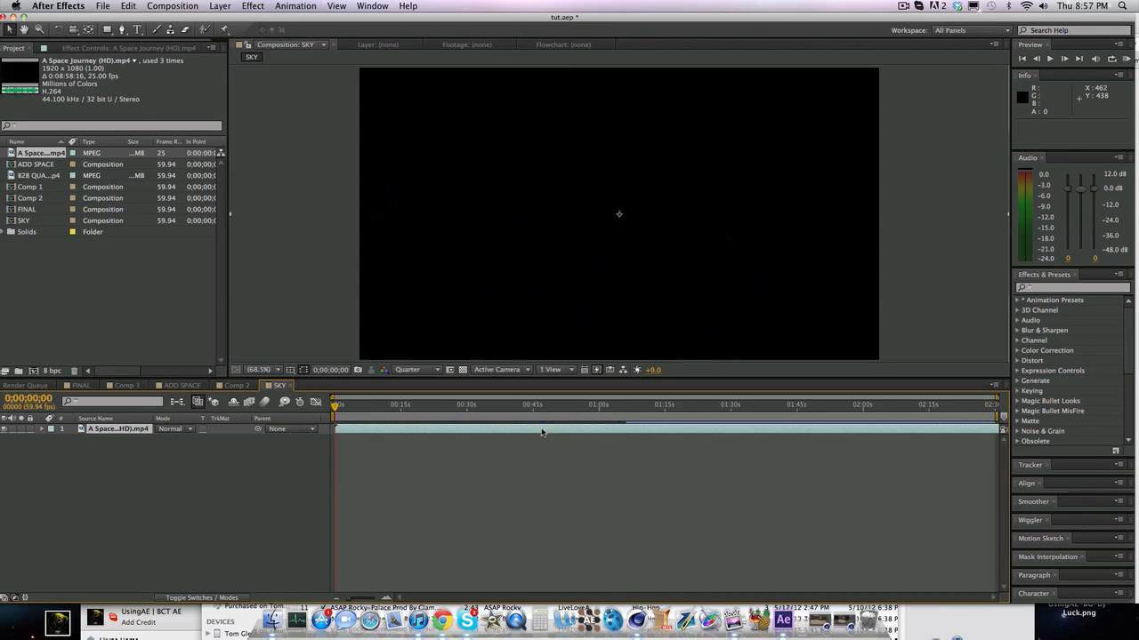
# - Slide the space footage layer earlier so its In point is -0;00;47;48, and flip the layer vertically
pyautogui.click(337, 434)
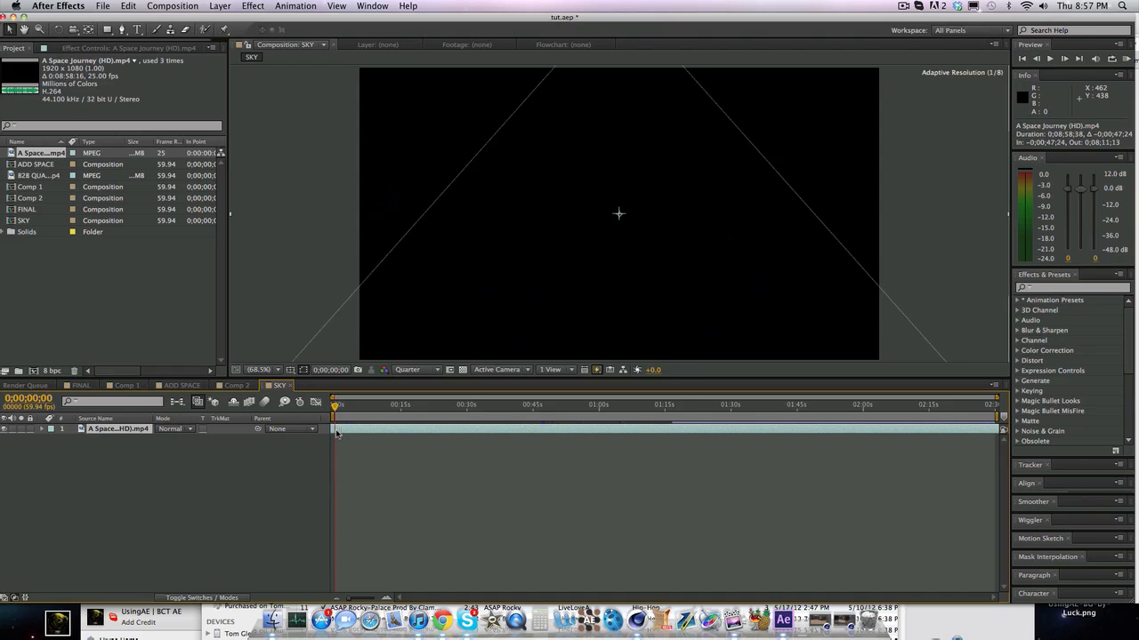
pyautogui.moveTo(336, 433); pyautogui.dragTo(335, 433)
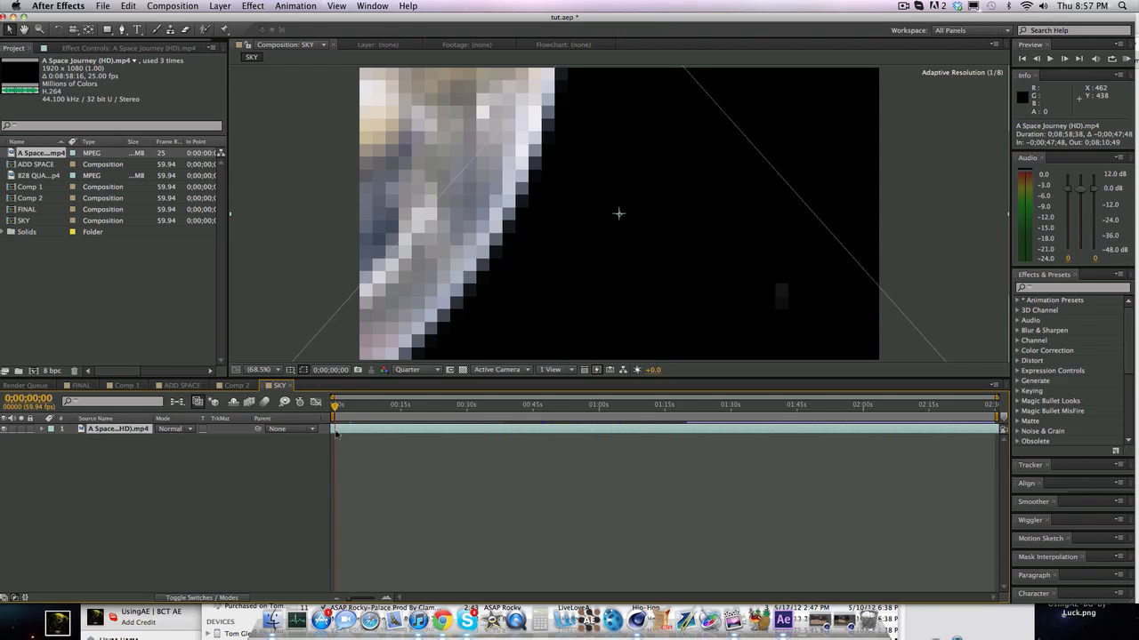
pyautogui.rightClick(336, 434)
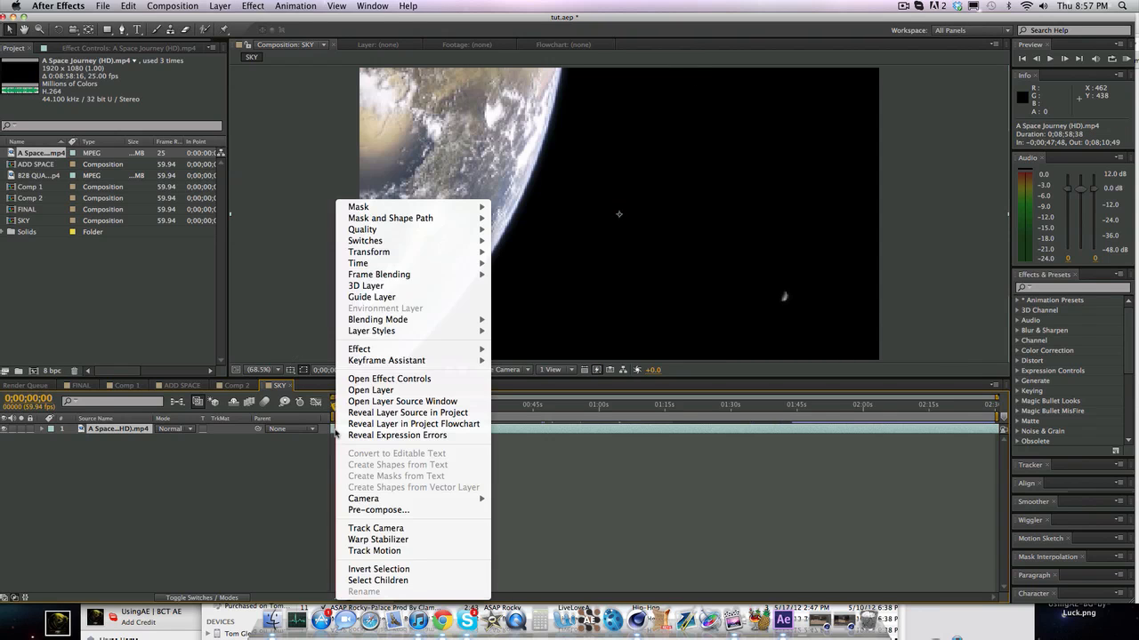
pyautogui.moveTo(420, 253)
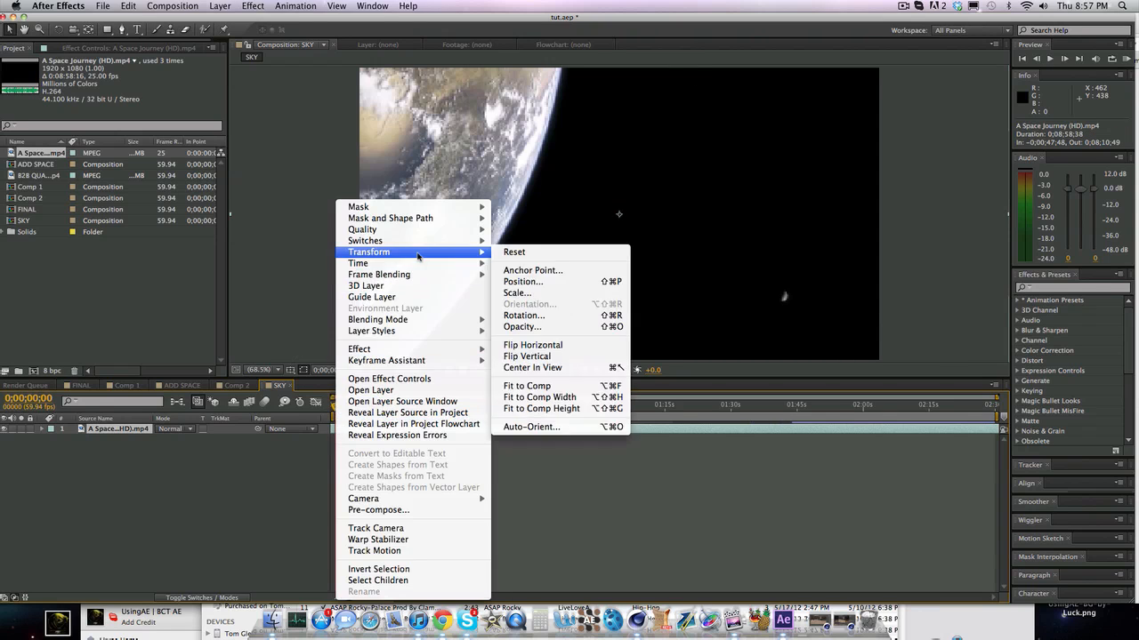
pyautogui.click(546, 356)
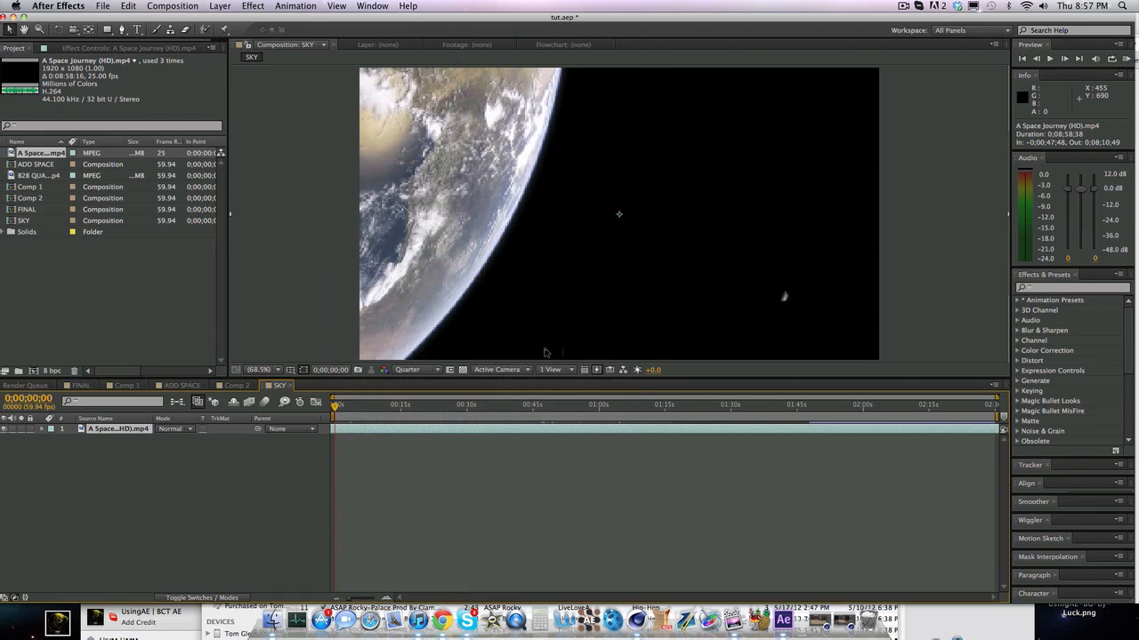
# - Undo the last flip of the space footage layer in SKY and check the FINAL composition against it
pyautogui.press('super+z')
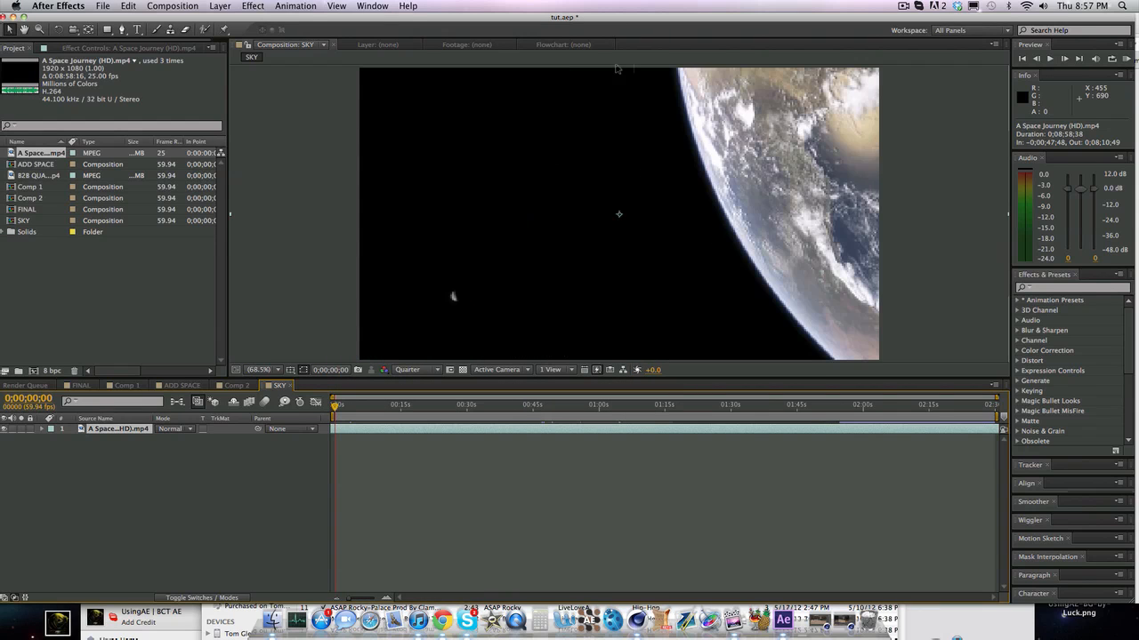
pyautogui.click(81, 385)
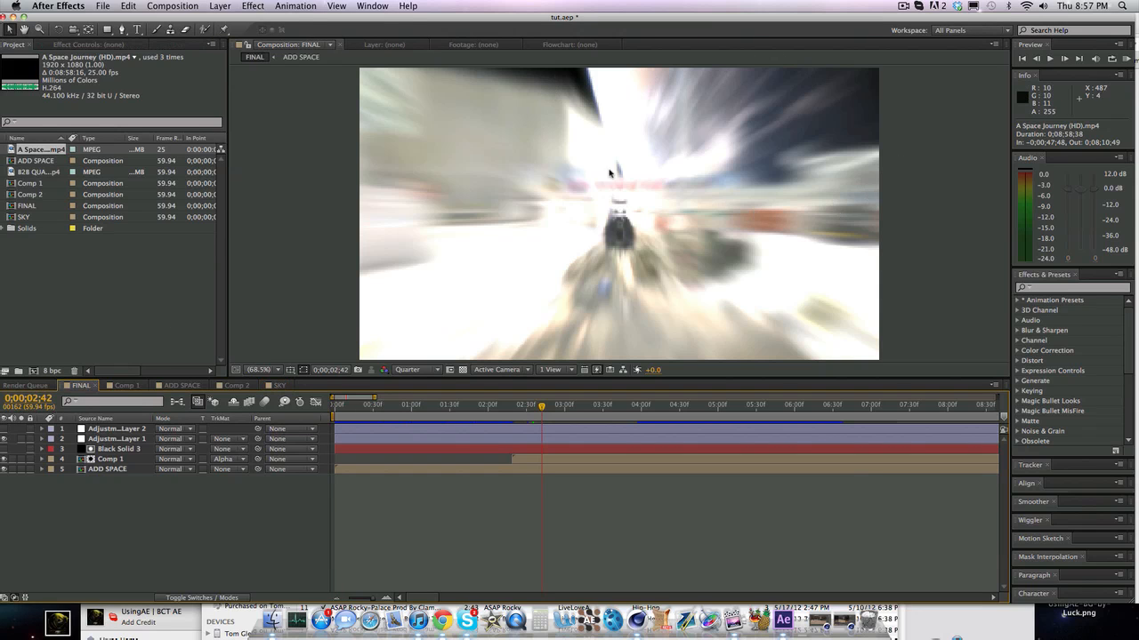
pyautogui.click(279, 385)
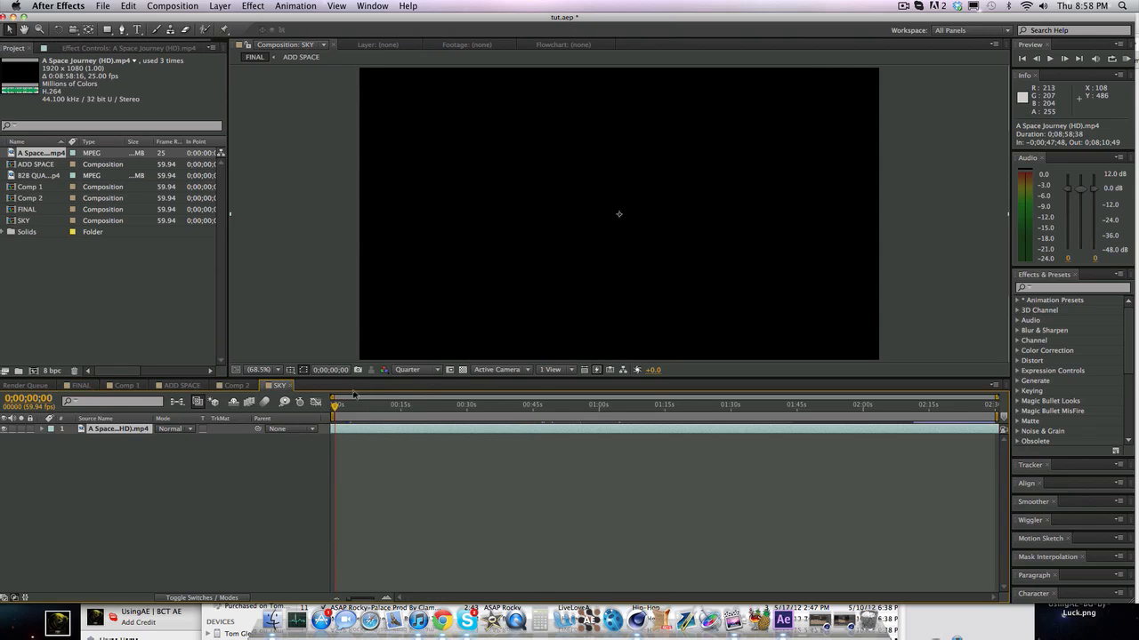
# - Split the space footage layer in SKY at 0;00;14;57 and delete the part after the cut
pyautogui.moveTo(395, 411); pyautogui.dragTo(403, 406)
pyautogui.click(401, 406)
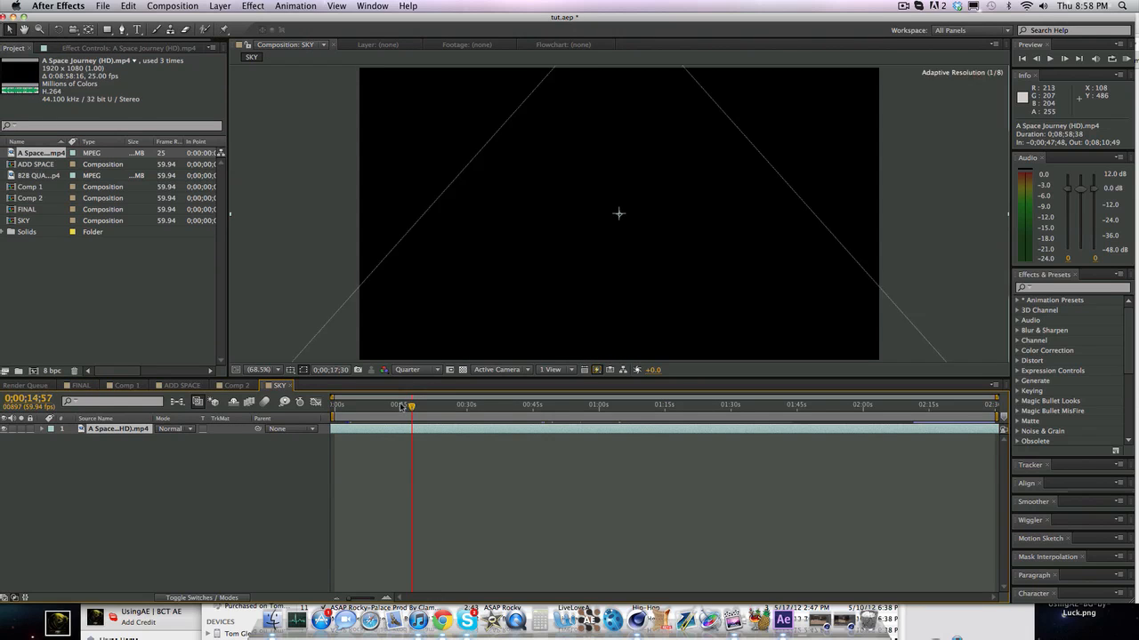
pyautogui.press('super+shift+d')
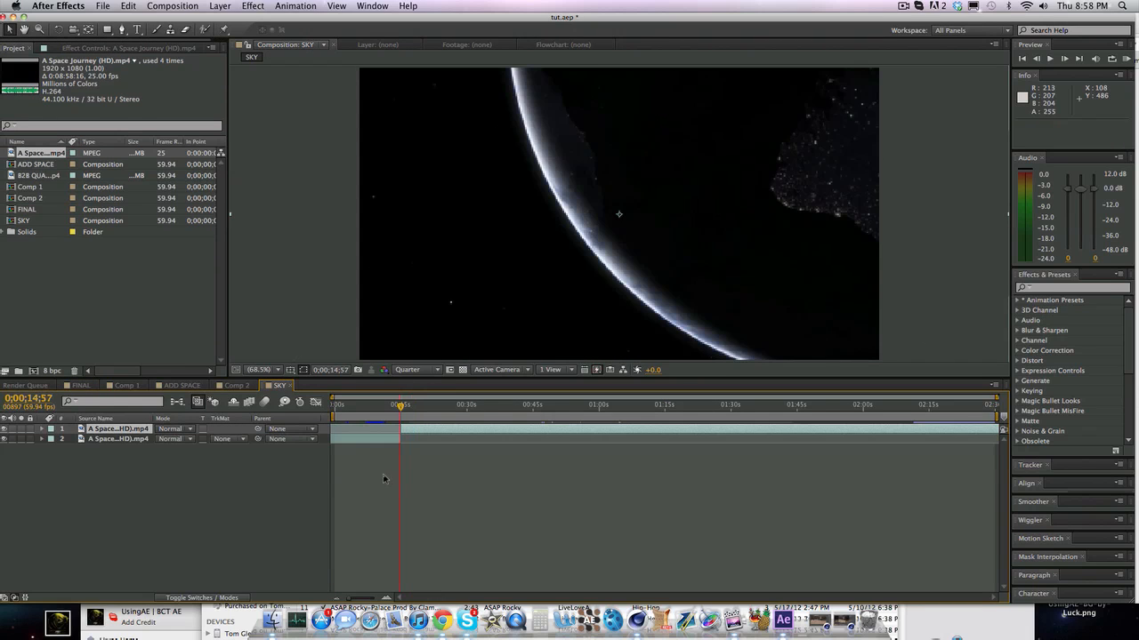
pyautogui.press('Delete')
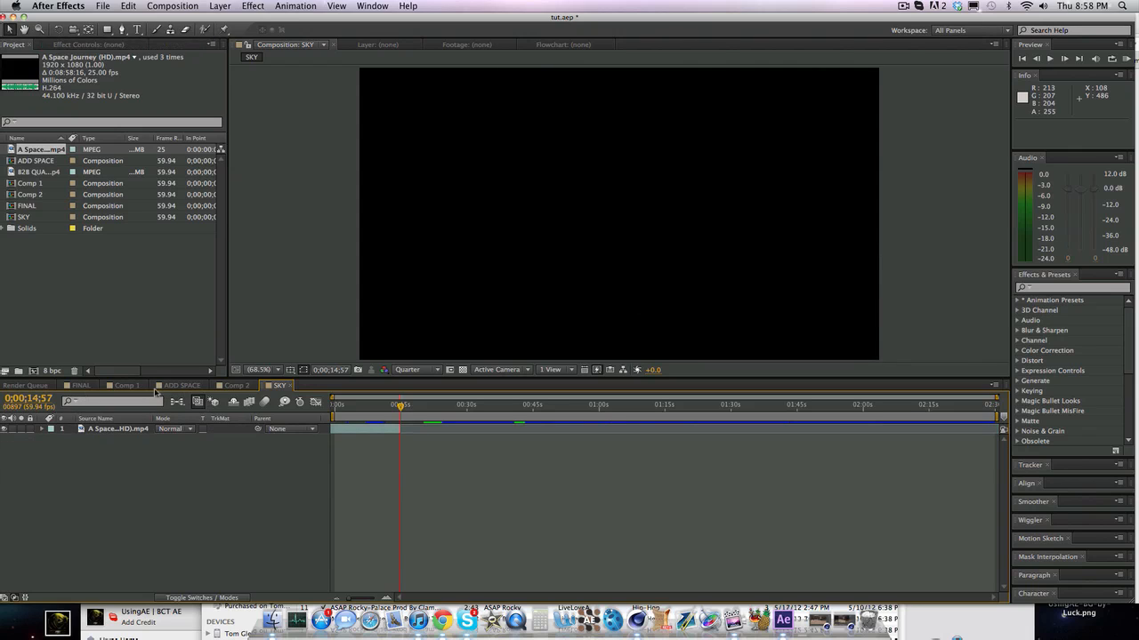
# - In the FINAL composition, go to 0;00;02;19, reveal the mask of Black Solid 3 and copy all of its Mask Path keyframes
pyautogui.click(71, 386)
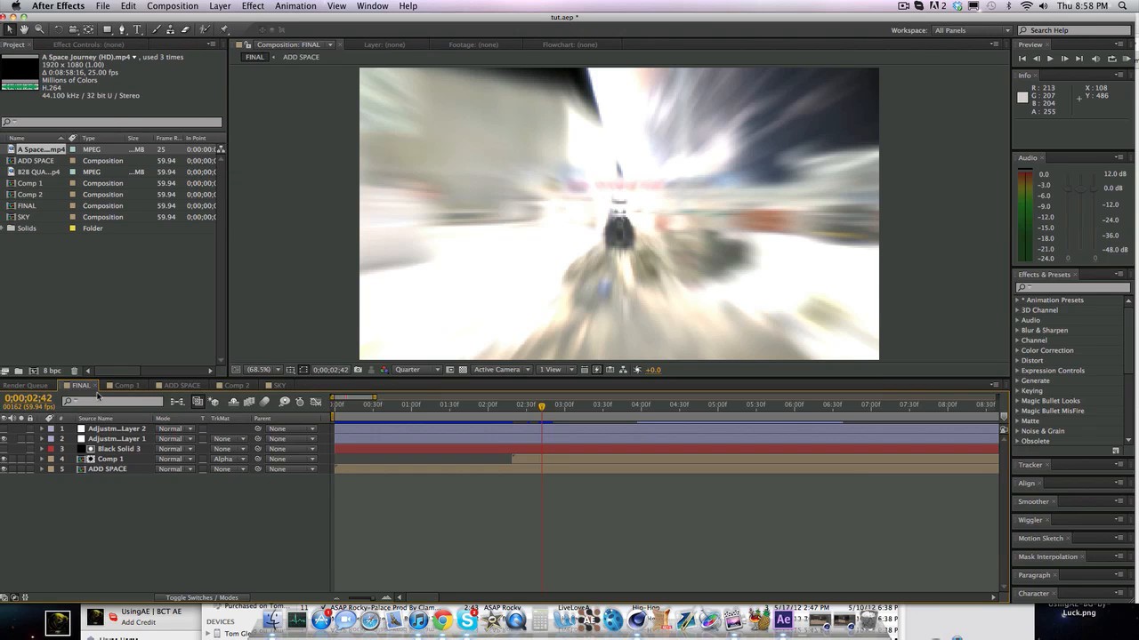
pyautogui.click(519, 405)
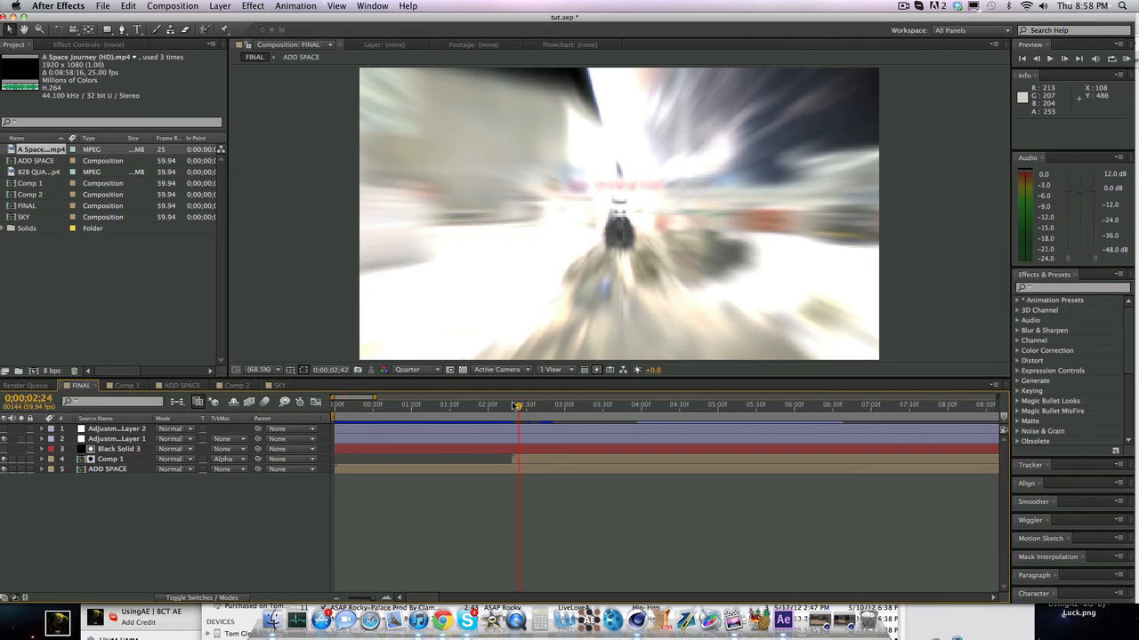
pyautogui.click(134, 450)
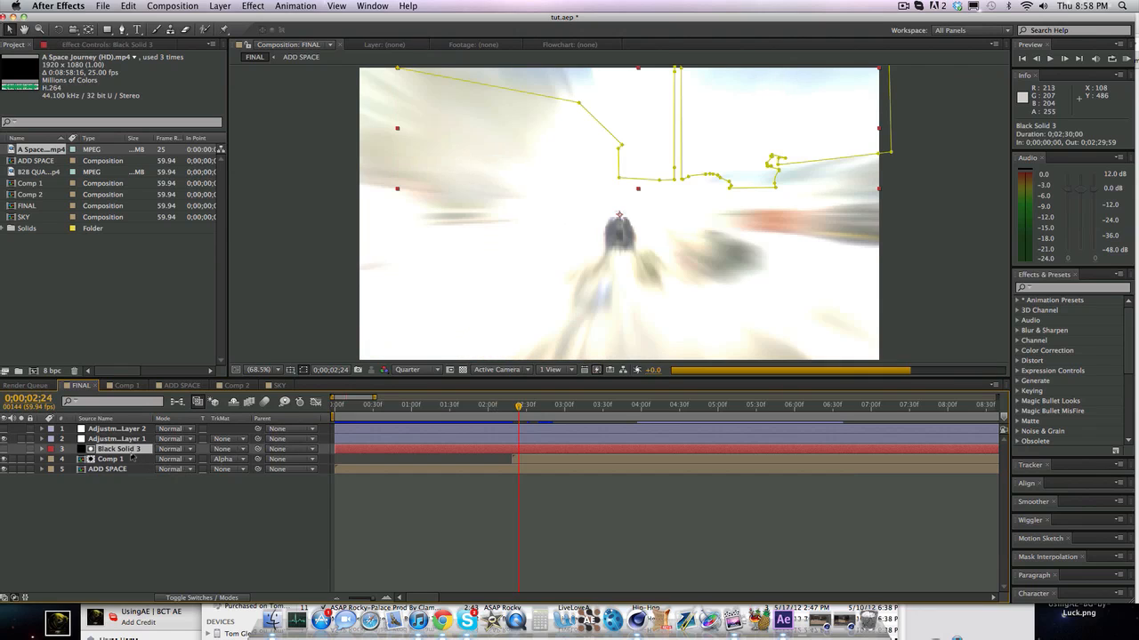
pyautogui.press('m')
pyautogui.click(6, 468)
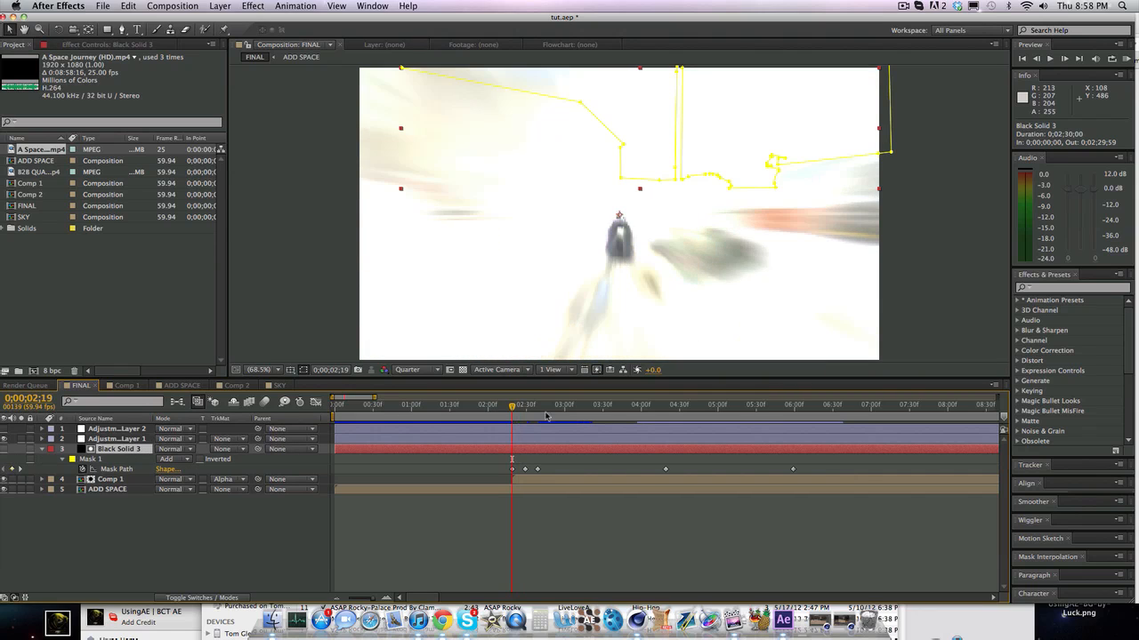
pyautogui.moveTo(810, 474); pyautogui.dragTo(491, 473)
pyautogui.press('cmd+c')
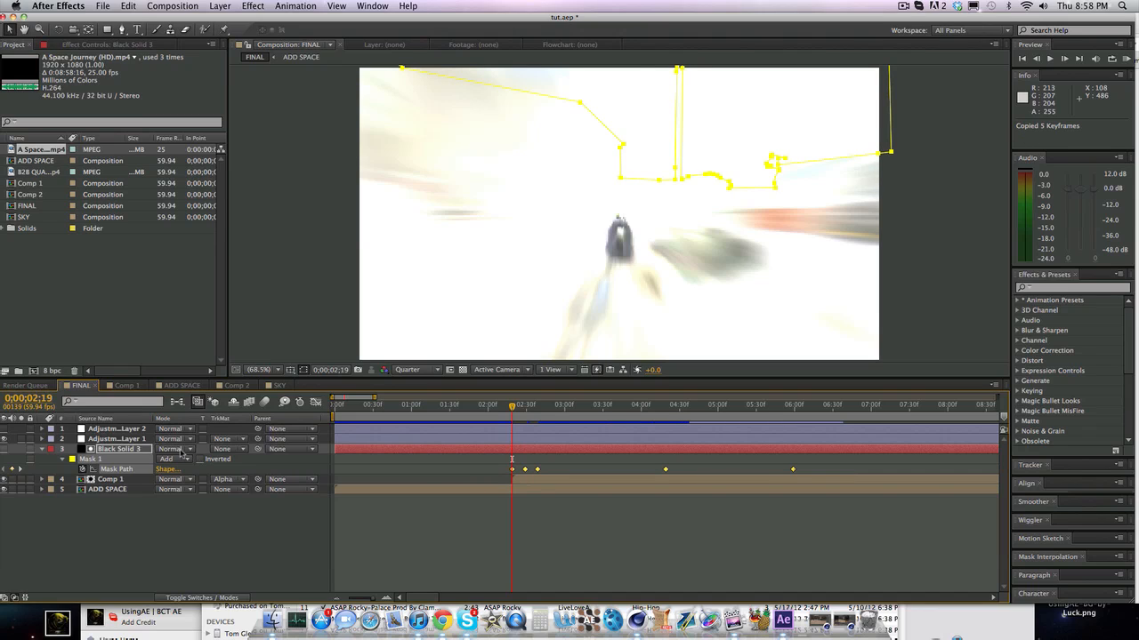
# - Delete the Black Solid 3 and Comp 1 layers from FINAL and hide Adjustment Layer 1
pyautogui.click(147, 453)
pyautogui.press('Delete')
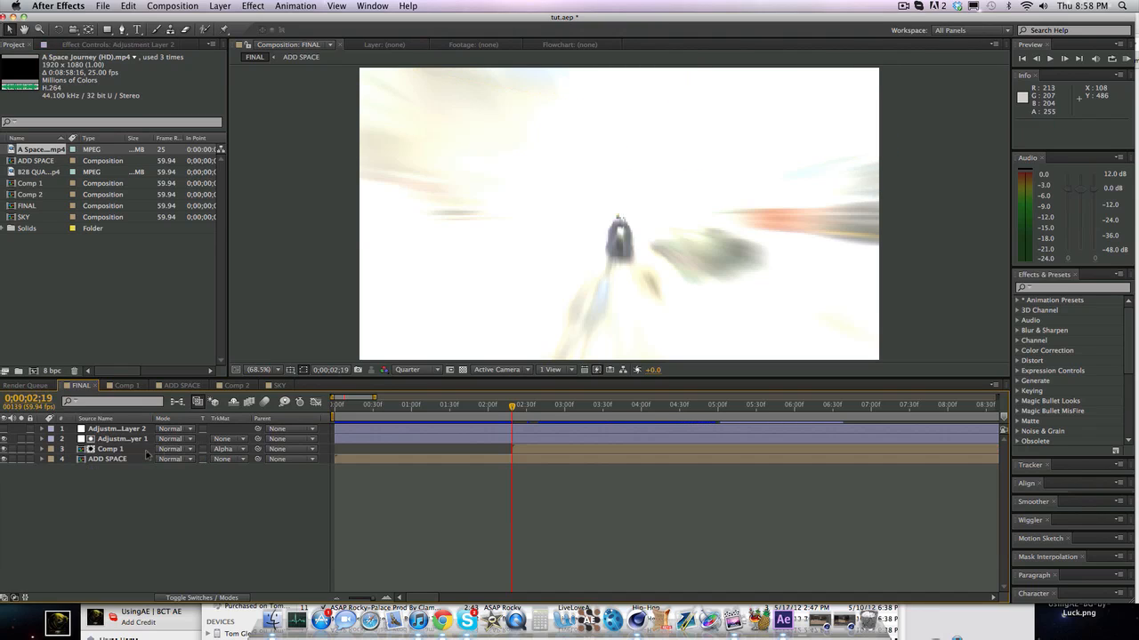
pyautogui.click(147, 452)
pyautogui.press('Delete')
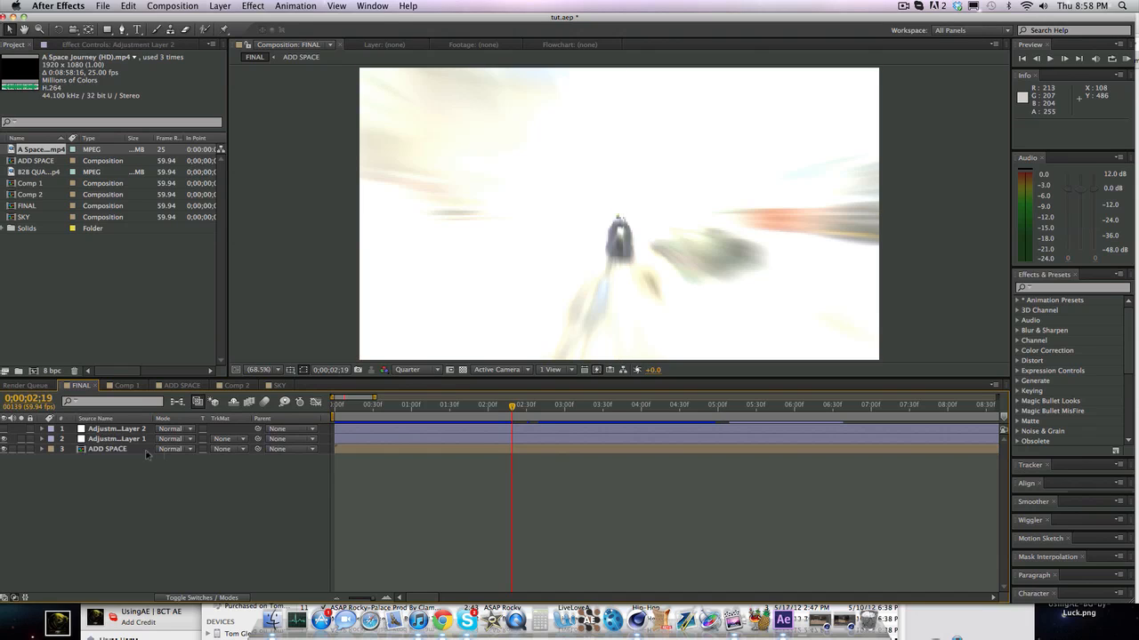
pyautogui.click(3, 438)
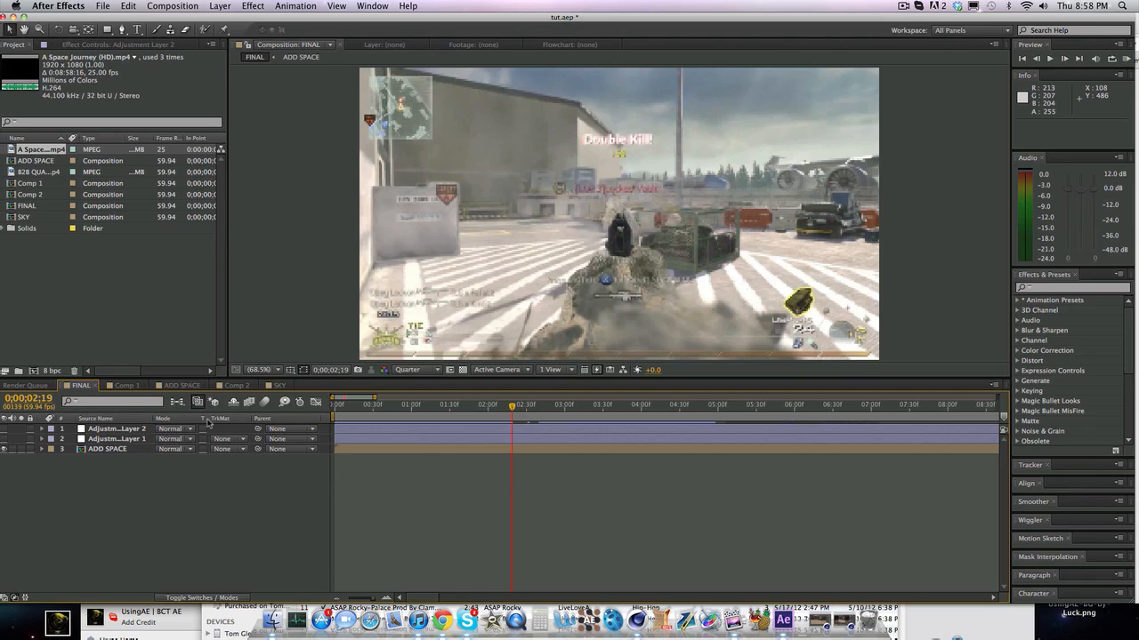
# - Examine Adjustment Layer 1's effect properties in FINAL and compare the Comp 1 and SKY compositions
pyautogui.click(41, 440)
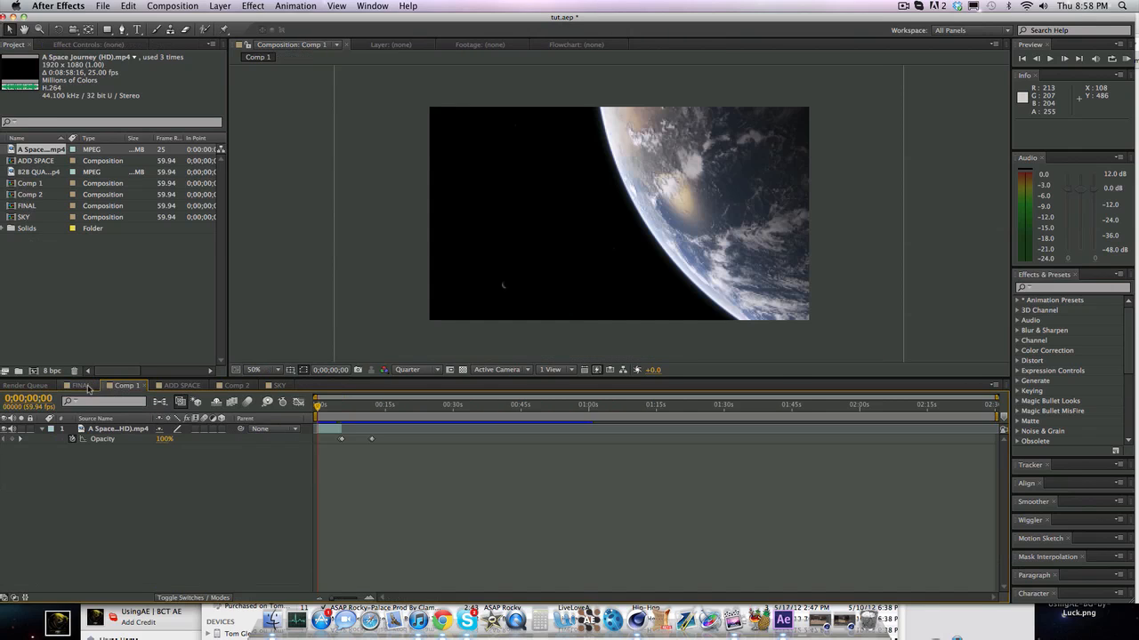
pyautogui.click(124, 386)
pyautogui.click(279, 385)
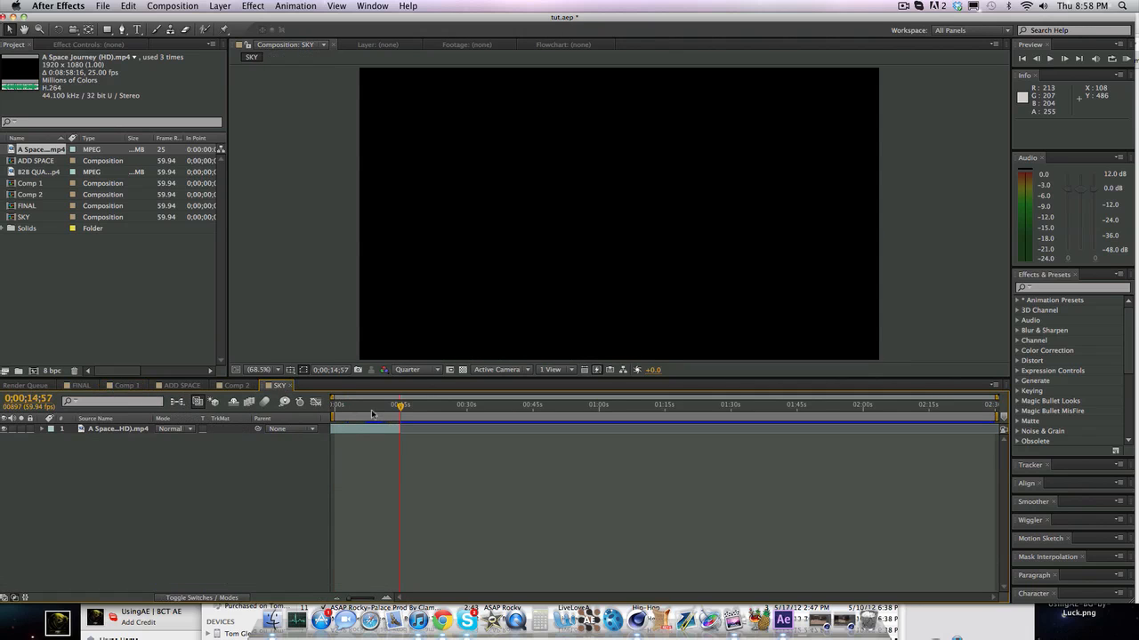
pyautogui.click(124, 385)
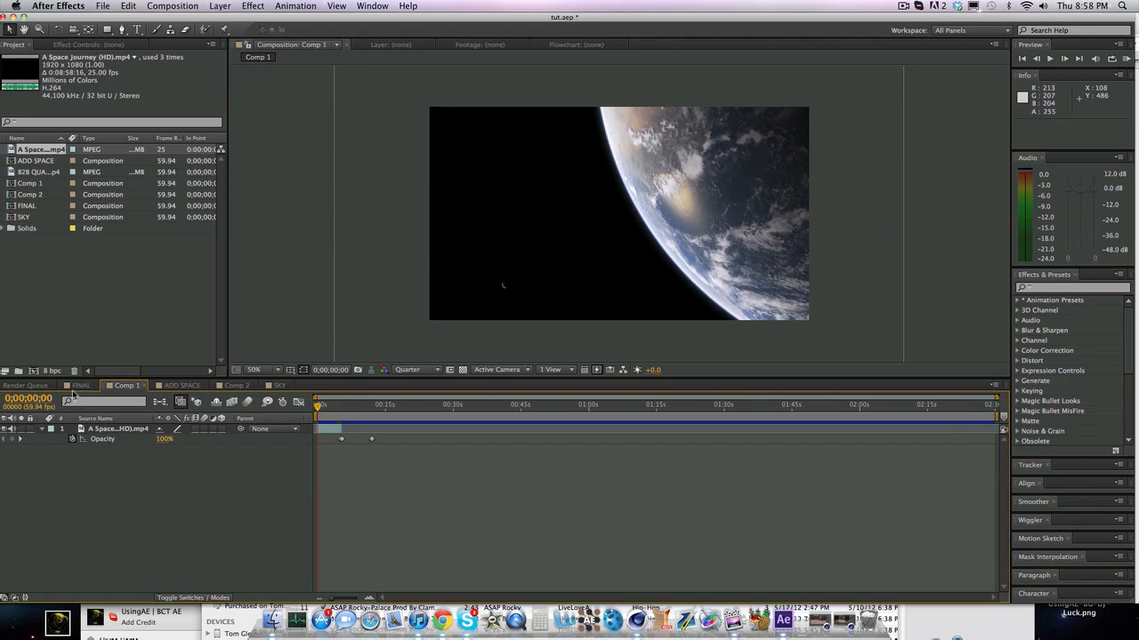
pyautogui.click(79, 386)
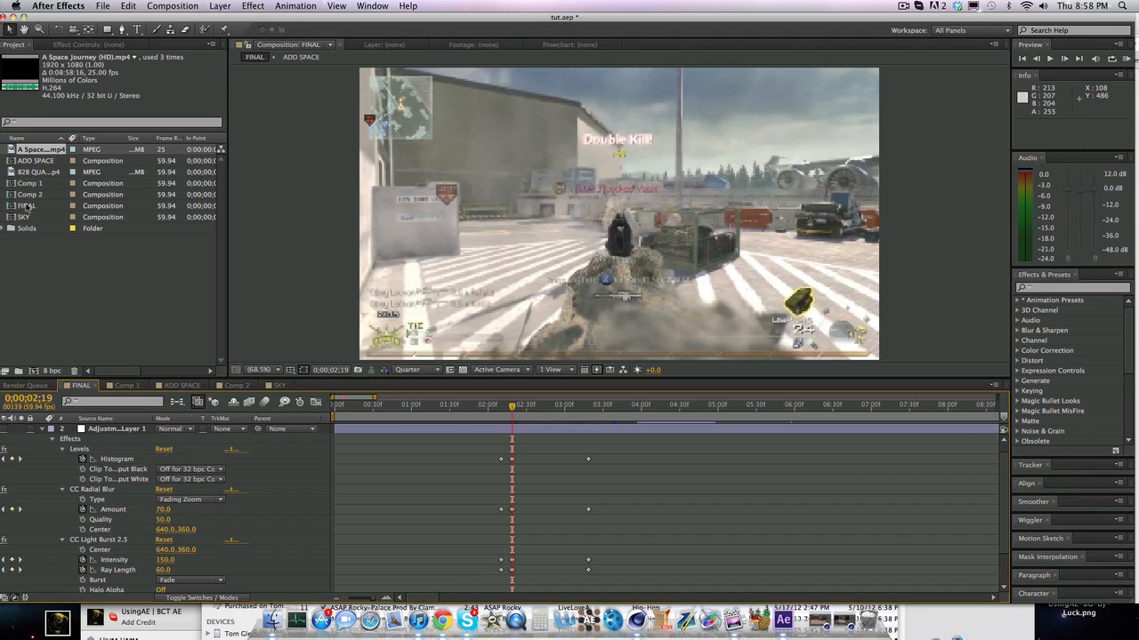
# - Add Comp 1 to FINAL just above ADD SPACE, collapse Adjustment Layer 1, and start Comp 1 at 0;00;02;19
pyautogui.moveTo(28, 183); pyautogui.dragTo(132, 592)
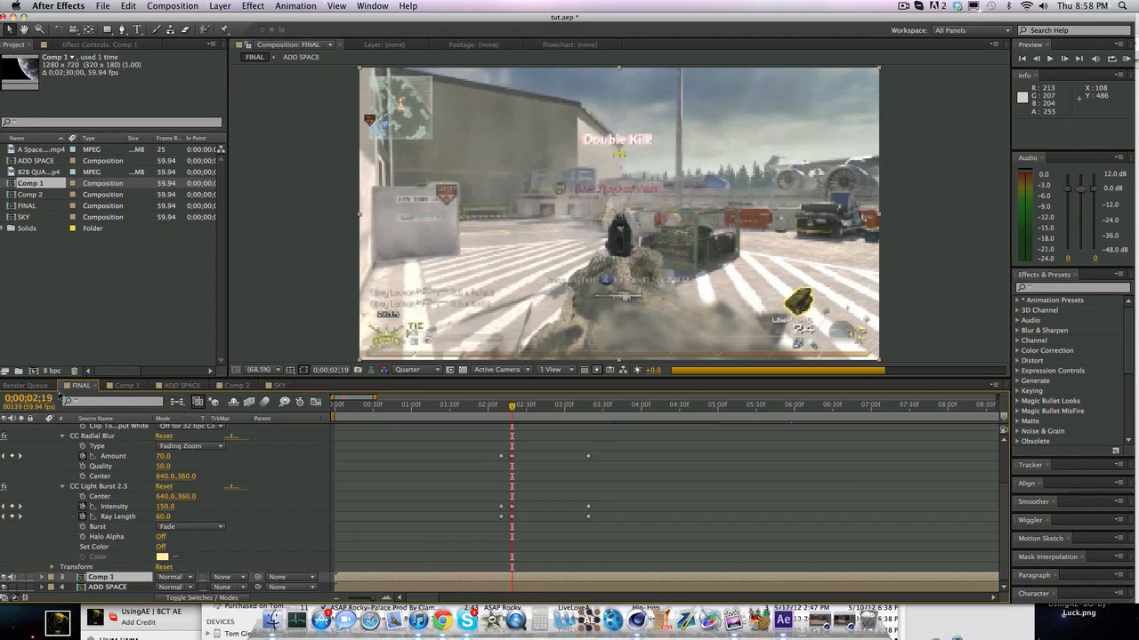
pyautogui.scroll(3, 95, 463)
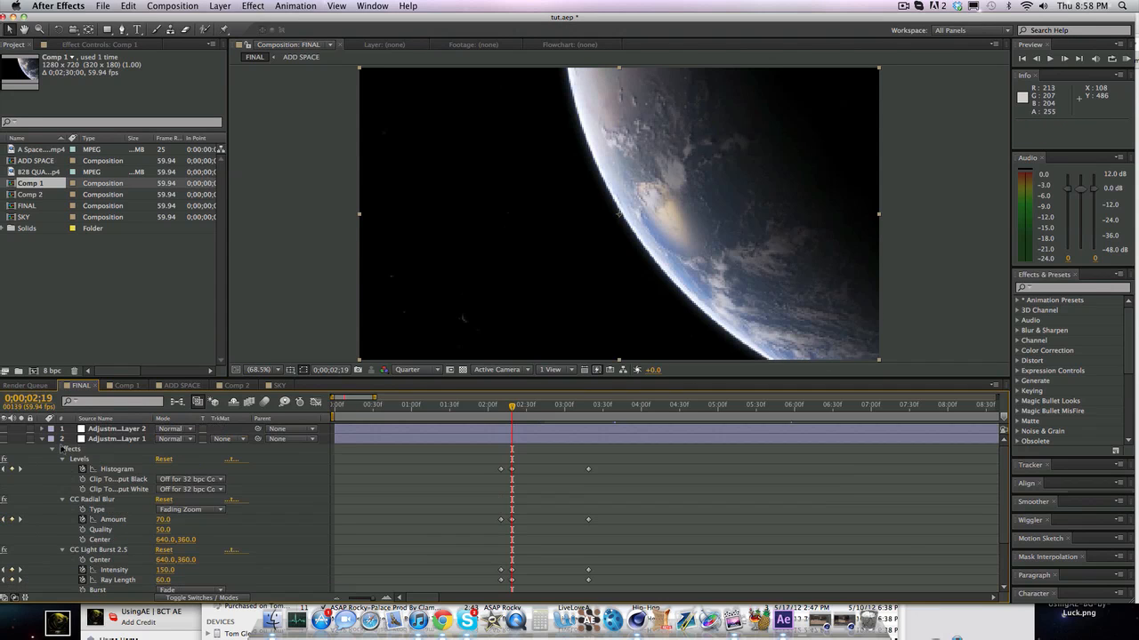
pyautogui.click(41, 439)
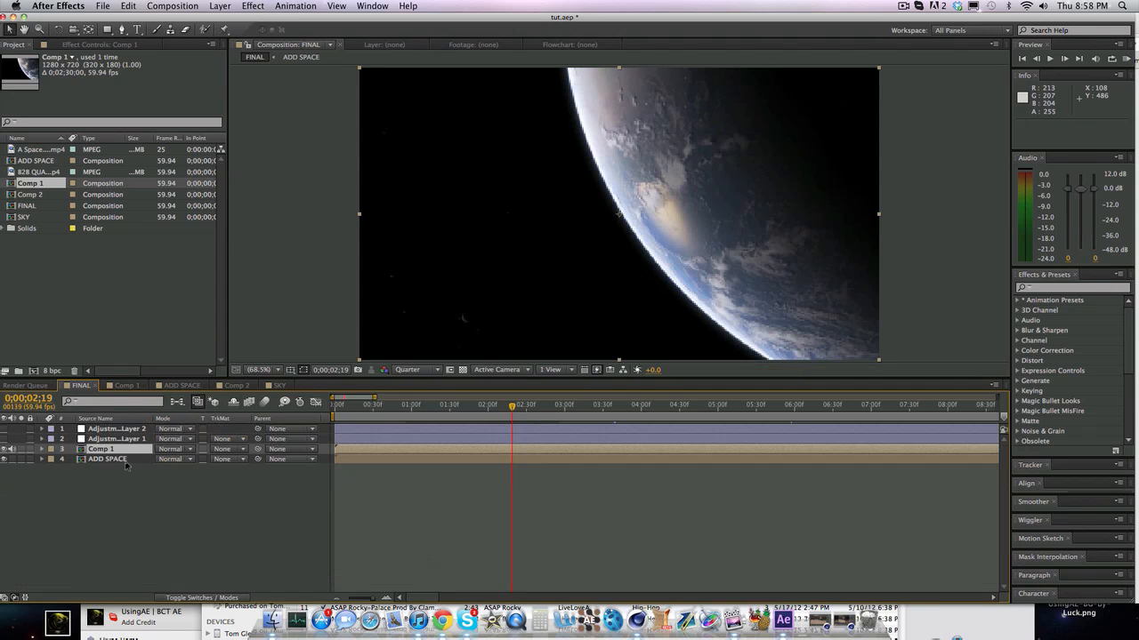
pyautogui.moveTo(338, 454); pyautogui.dragTo(514, 449)
# - Keyframe Comp 1's opacity from 0% at 0;00;02;19 to 100% at 0;00;02;39
pyautogui.moveTo(334, 397); pyautogui.dragTo(373, 398)
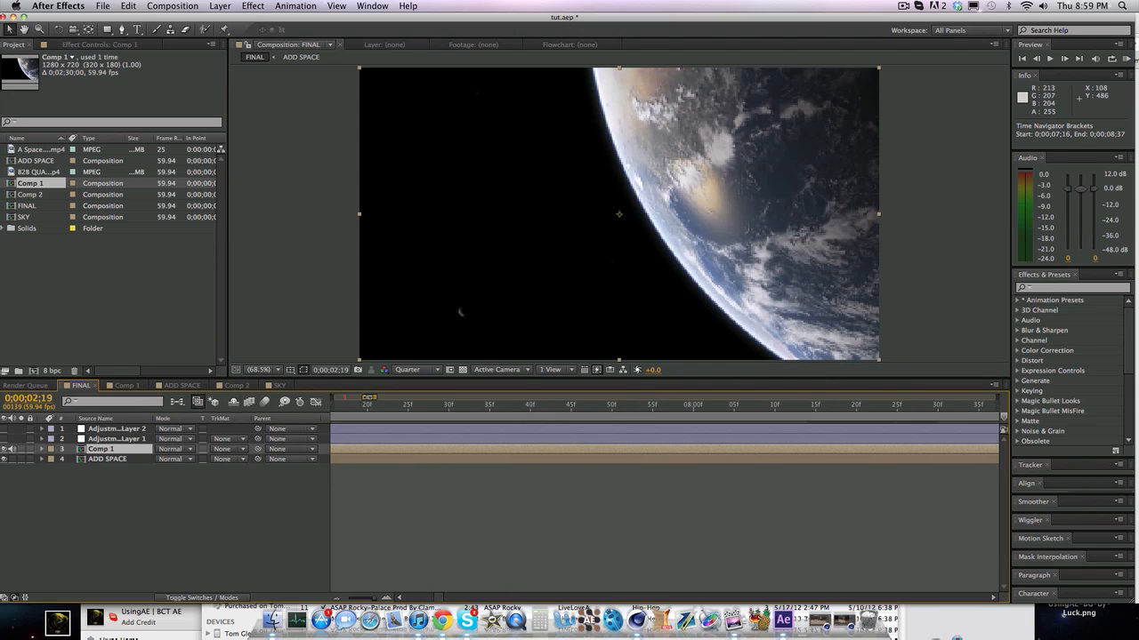
pyautogui.moveTo(372, 398); pyautogui.dragTo(344, 398)
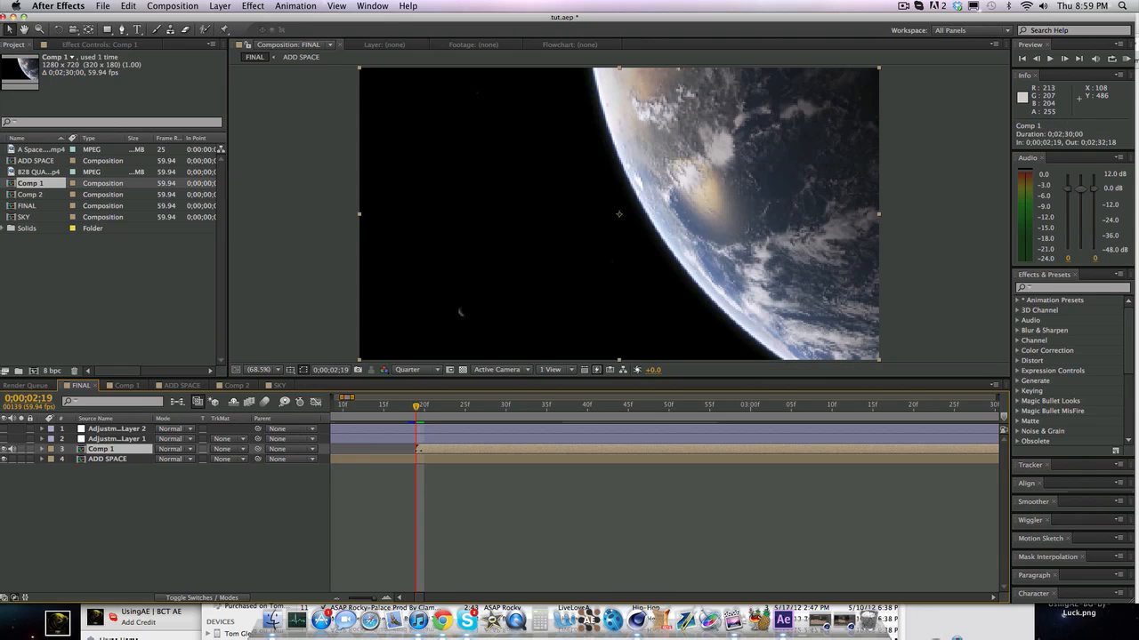
pyautogui.hotkey('alt', 'shift', 't')
pyautogui.click(165, 459)
pyautogui.write('0')
pyautogui.press('Return')
pyautogui.hotkey('shift', 'pagedown')
pyautogui.hotkey('shift', 'pagedown')
pyautogui.moveTo(159, 459); pyautogui.dragTo(414, 461)
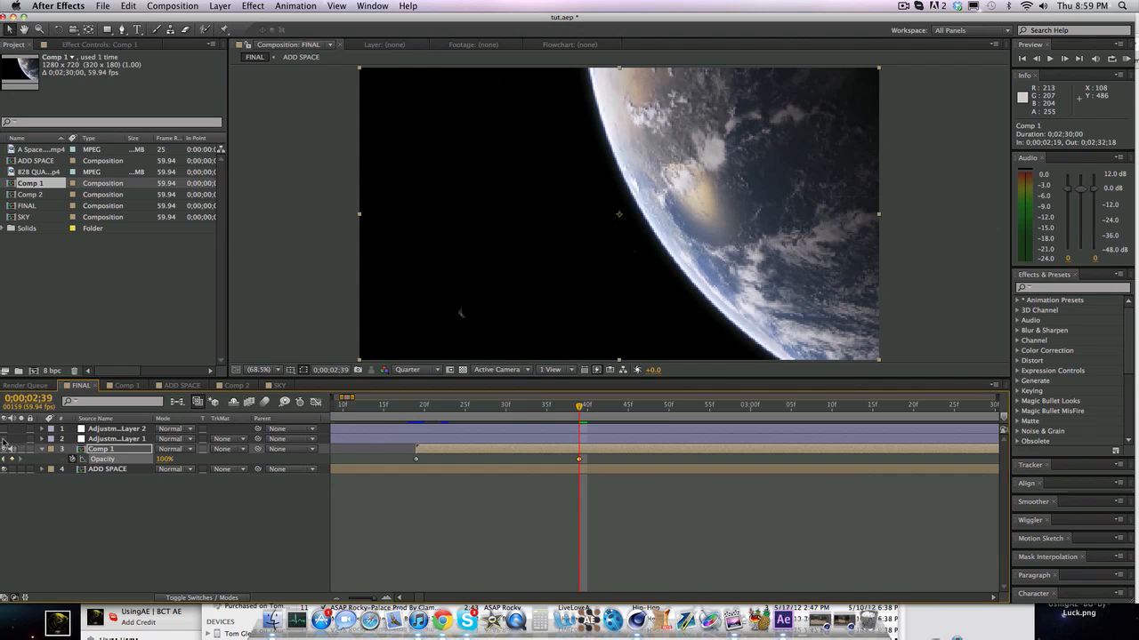
# - Preview Comp 1's fade-in with Adjustment Layer 1 shown, return to 0;00;02;19, hide the adjustment layer again and collapse Comp 1
pyautogui.press('pageup')
pyautogui.click(418, 409)
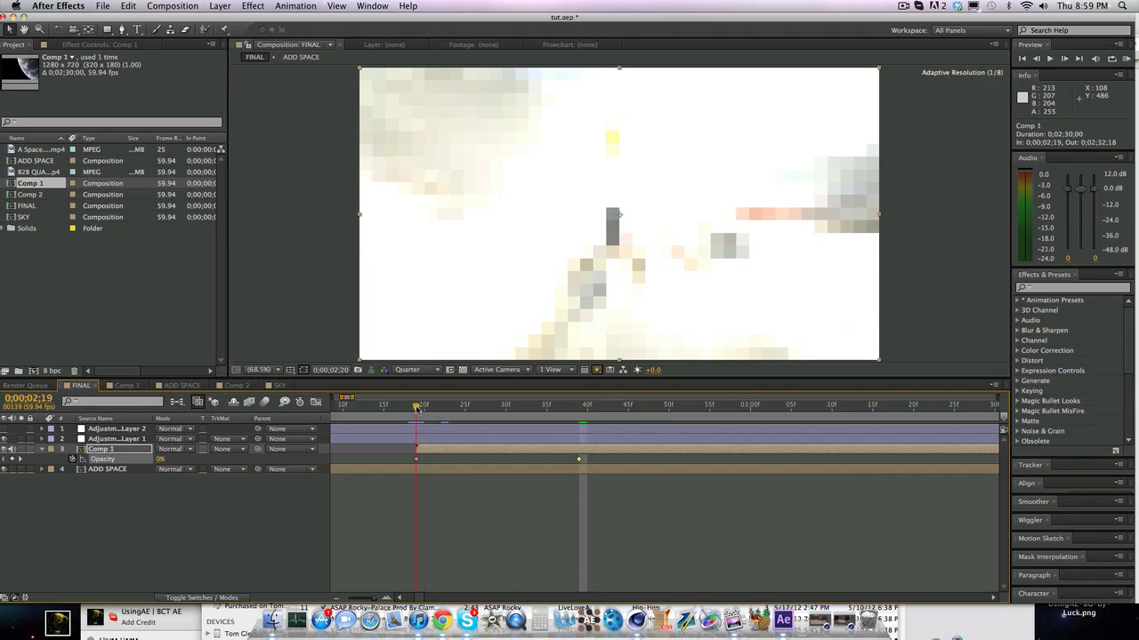
pyautogui.moveTo(418, 409); pyautogui.dragTo(440, 409)
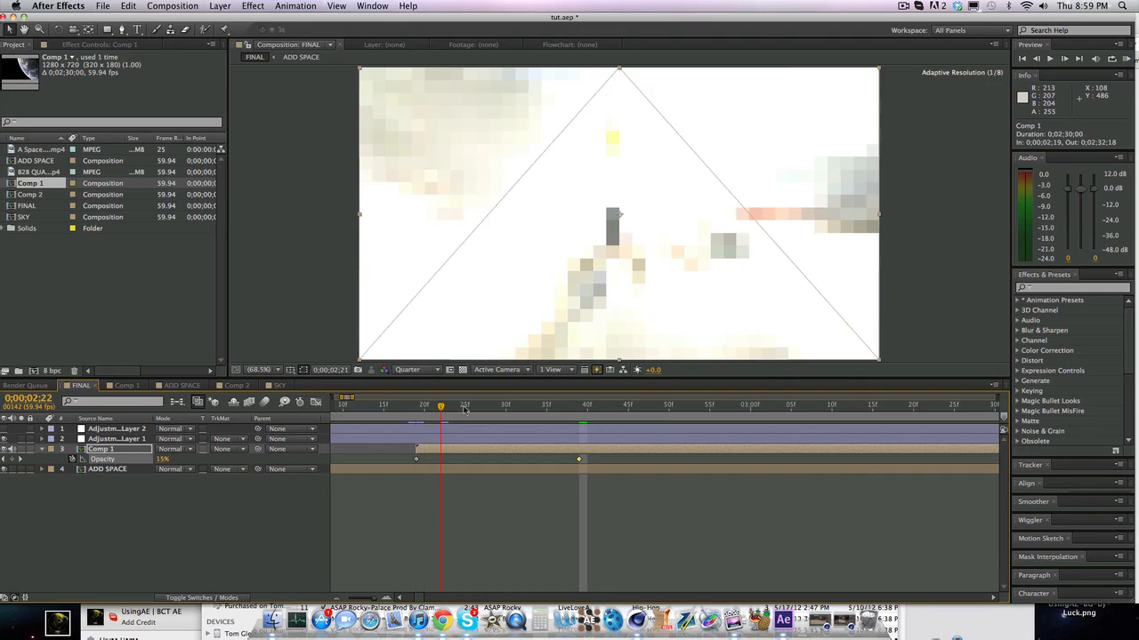
pyautogui.click(514, 406)
pyautogui.click(571, 406)
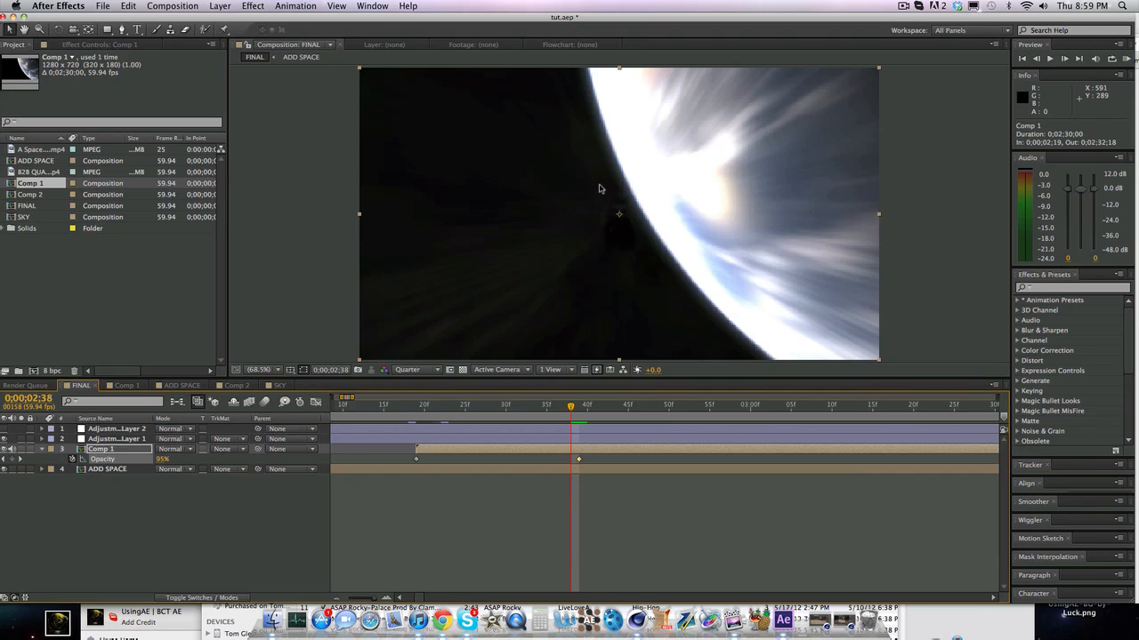
pyautogui.moveTo(571, 406); pyautogui.dragTo(562, 406)
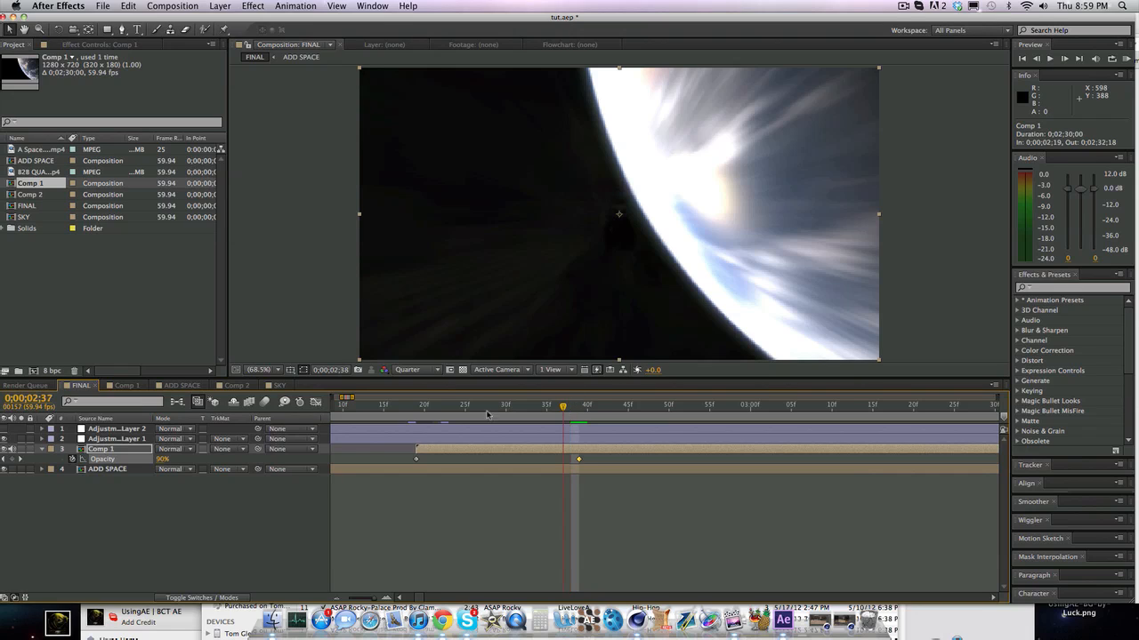
pyautogui.moveTo(424, 421); pyautogui.dragTo(416, 417)
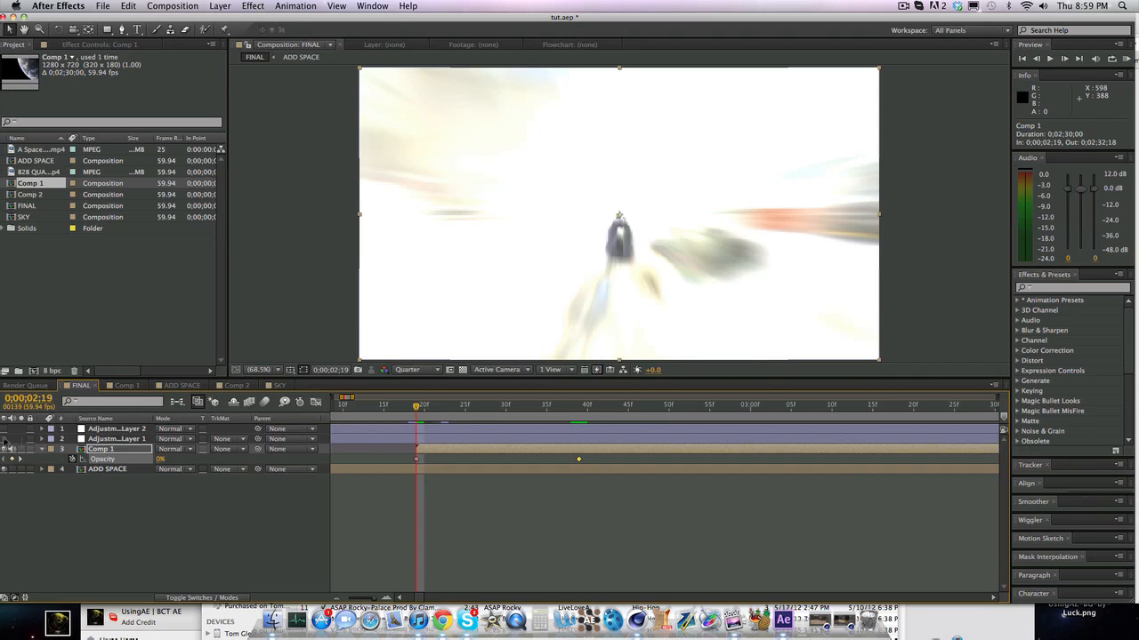
pyautogui.click(6, 439)
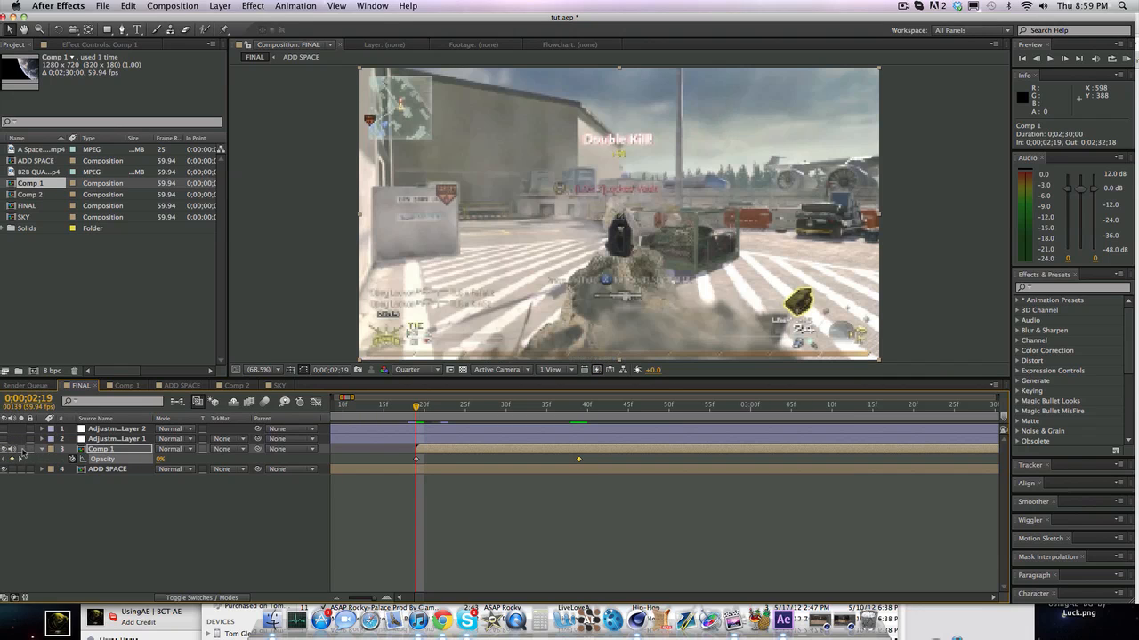
pyautogui.click(42, 450)
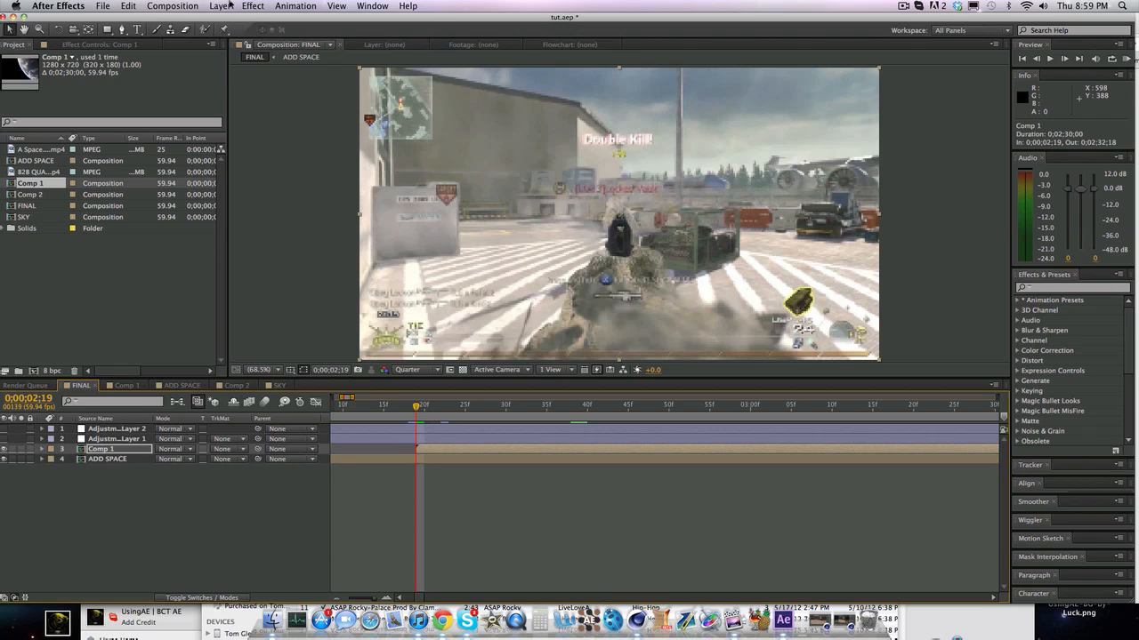
# - Create a black 1280 x 720 px solid in FINAL and place it between Adjustment Layer 1 and Comp 1
pyautogui.click(231, 5)
pyautogui.moveTo(233, 20)
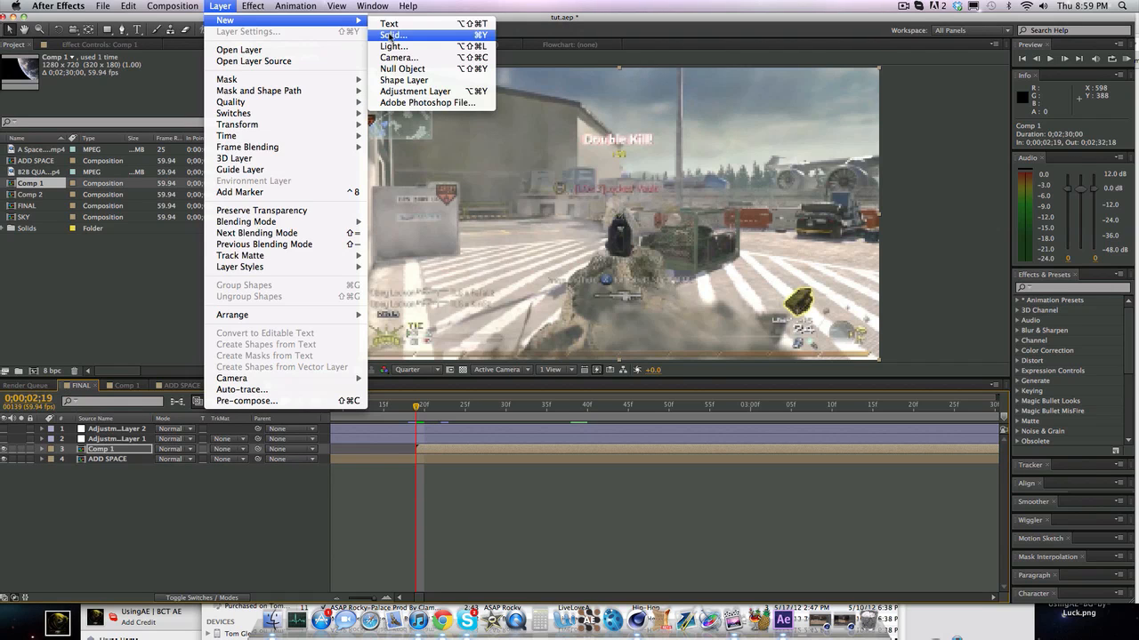
pyautogui.click(392, 35)
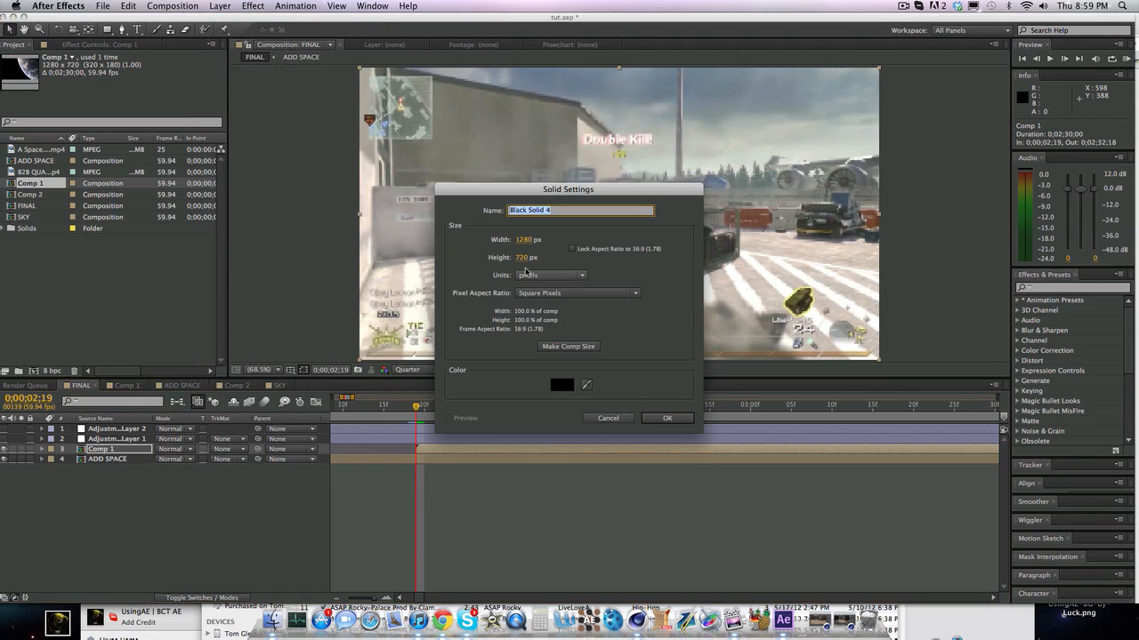
pyautogui.click(667, 418)
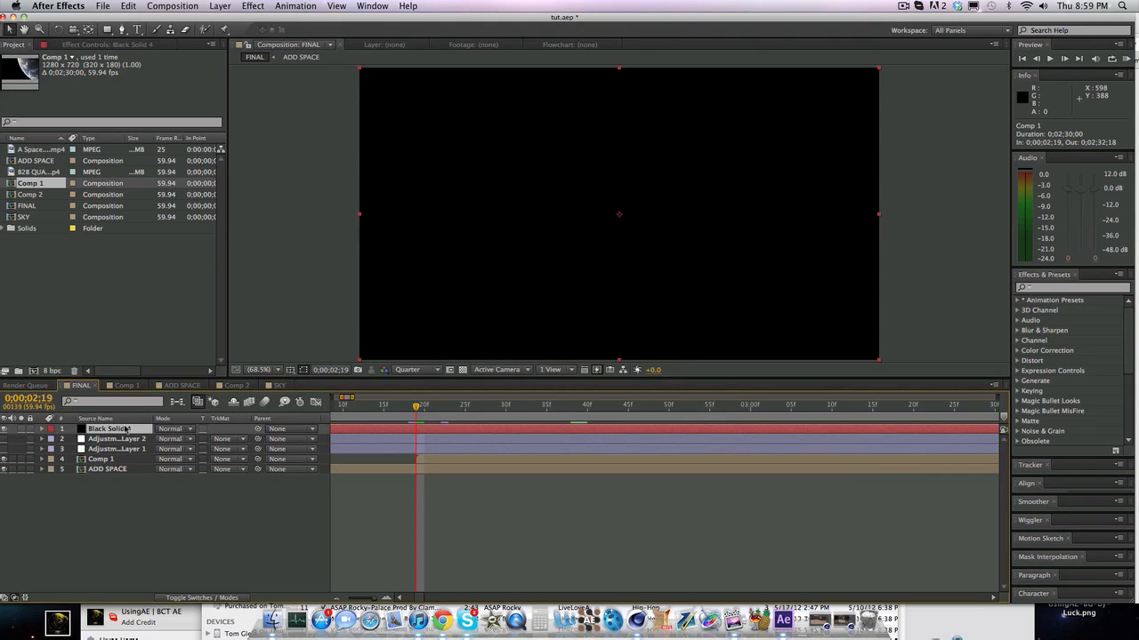
pyautogui.moveTo(116, 460); pyautogui.dragTo(113, 452)
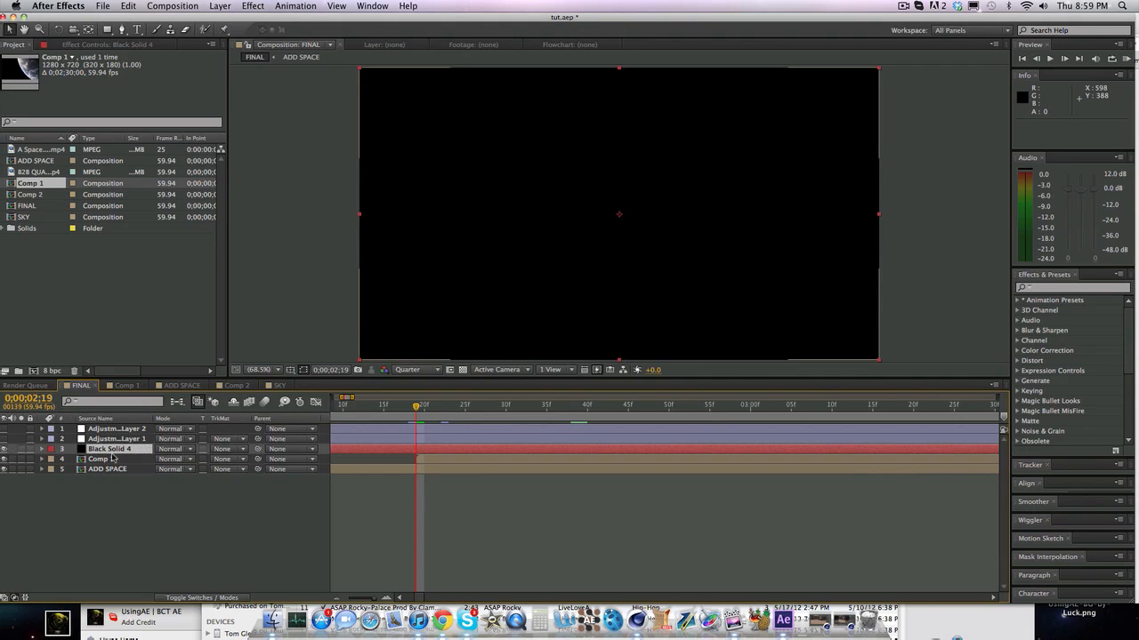
# - Hide the black solid in FINAL and paste the copied sky mask keyframes onto it at 0;00;02;19
pyautogui.click(113, 459)
pyautogui.click(109, 451)
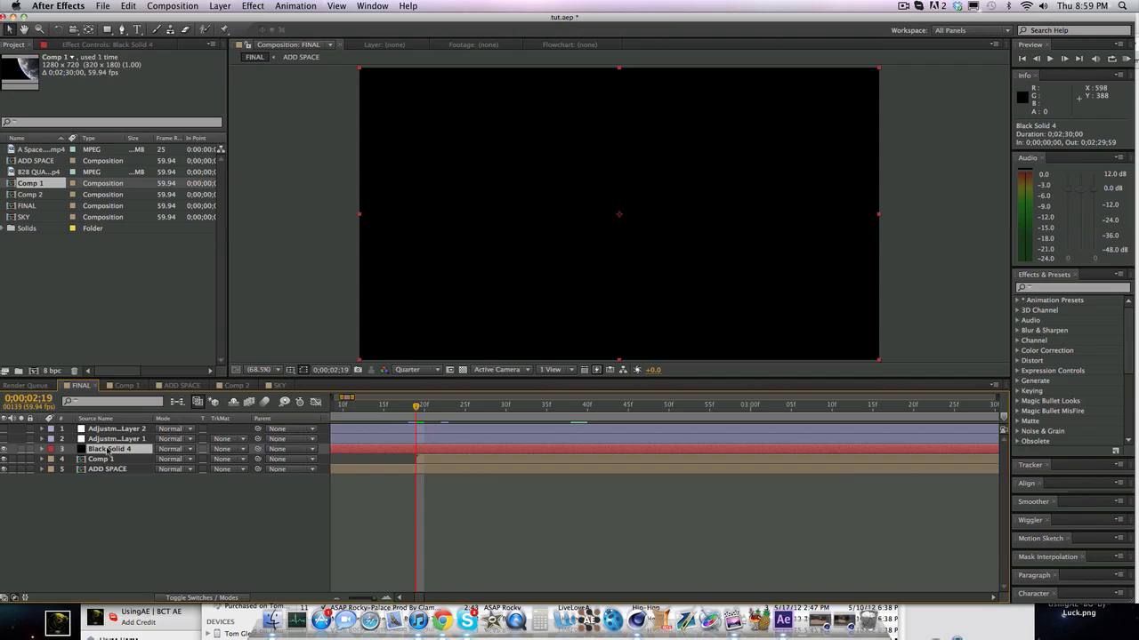
pyautogui.click(4, 449)
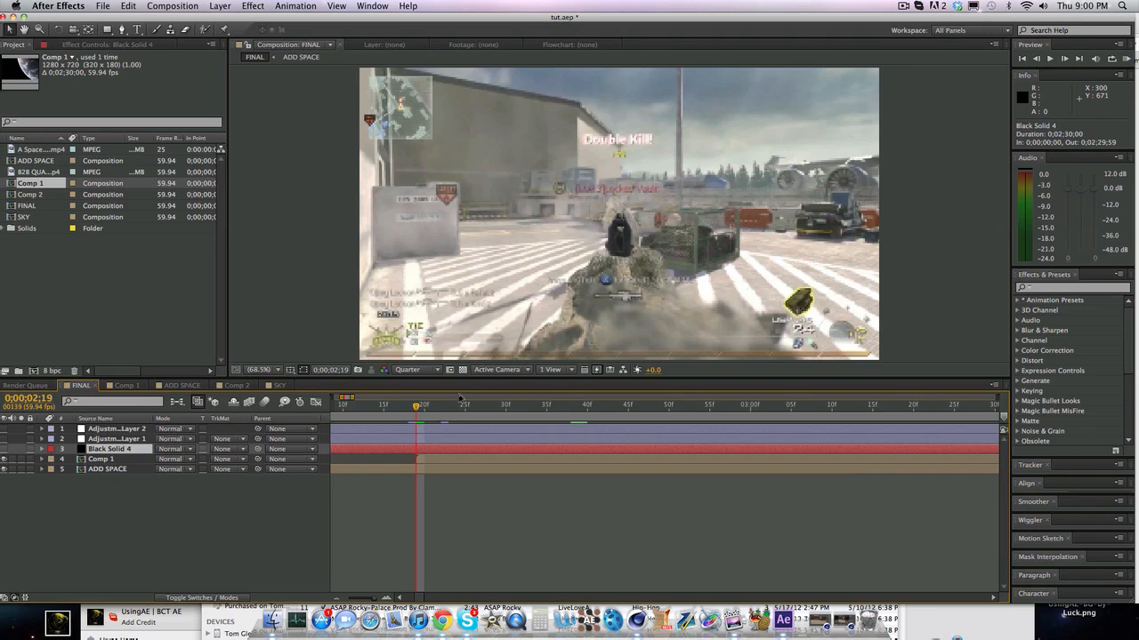
pyautogui.press('super+v')
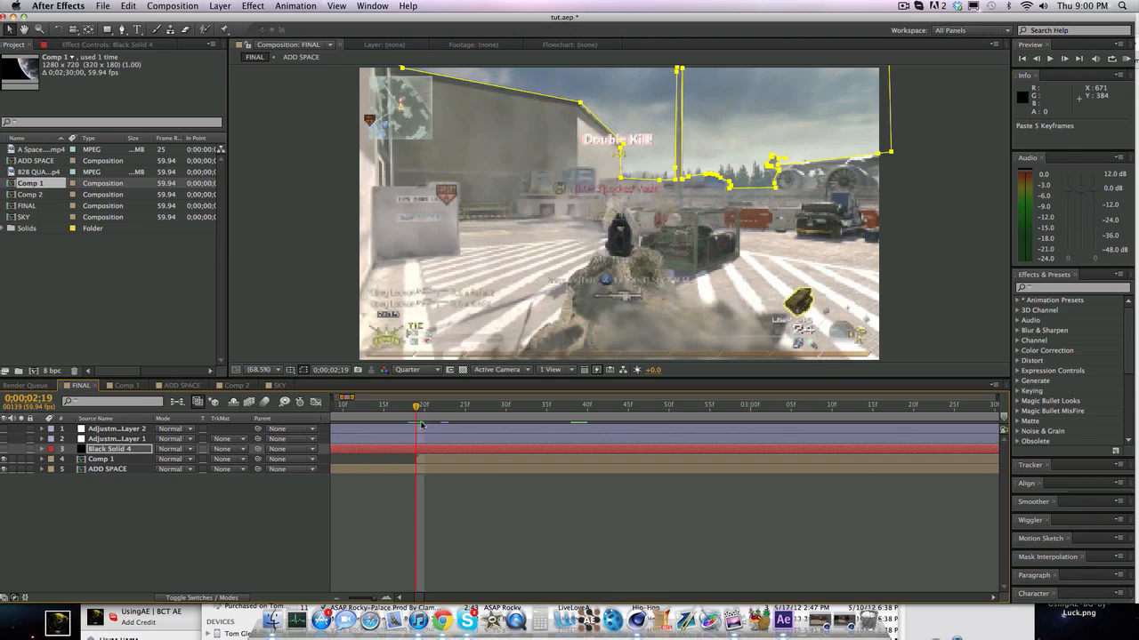
# - Hide Comp 1 and examine how the solid's pasted mask outline fits the gameplay sky from 0;00;02;29 through 0;00;03;59
pyautogui.hotkey('shift', 'pagedown')
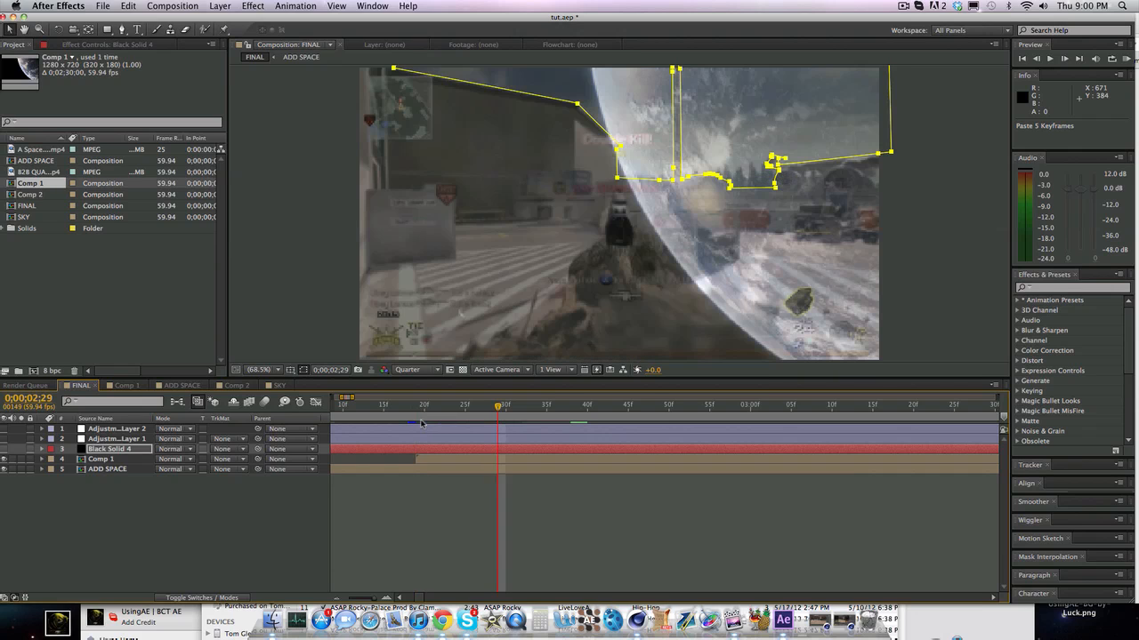
pyautogui.click(4, 459)
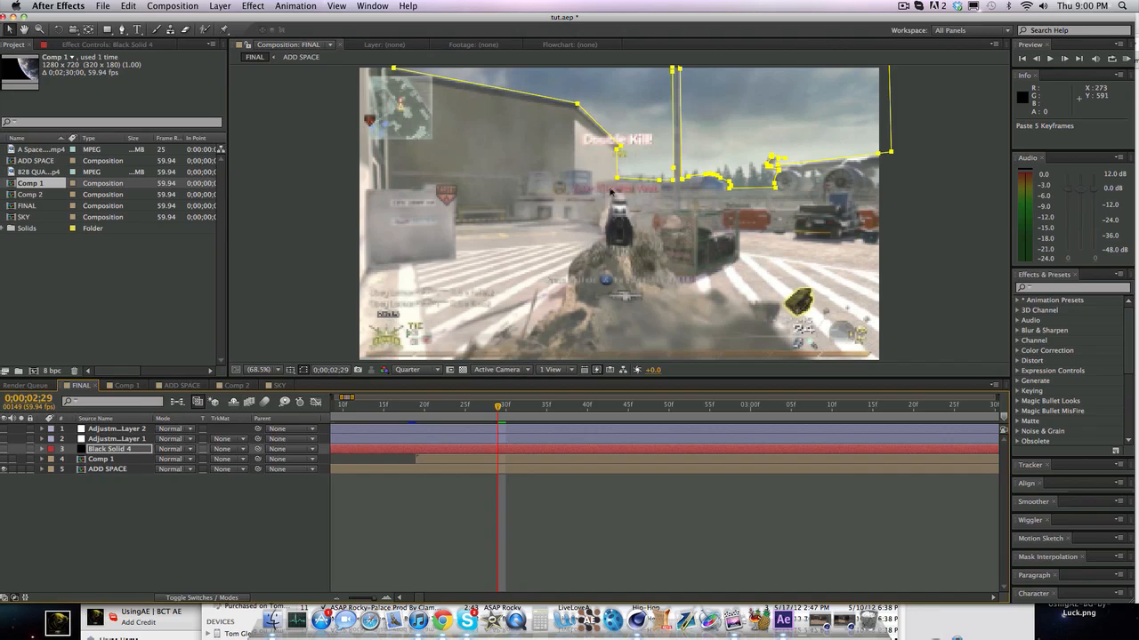
pyautogui.hotkey('shift', 'pagedown')
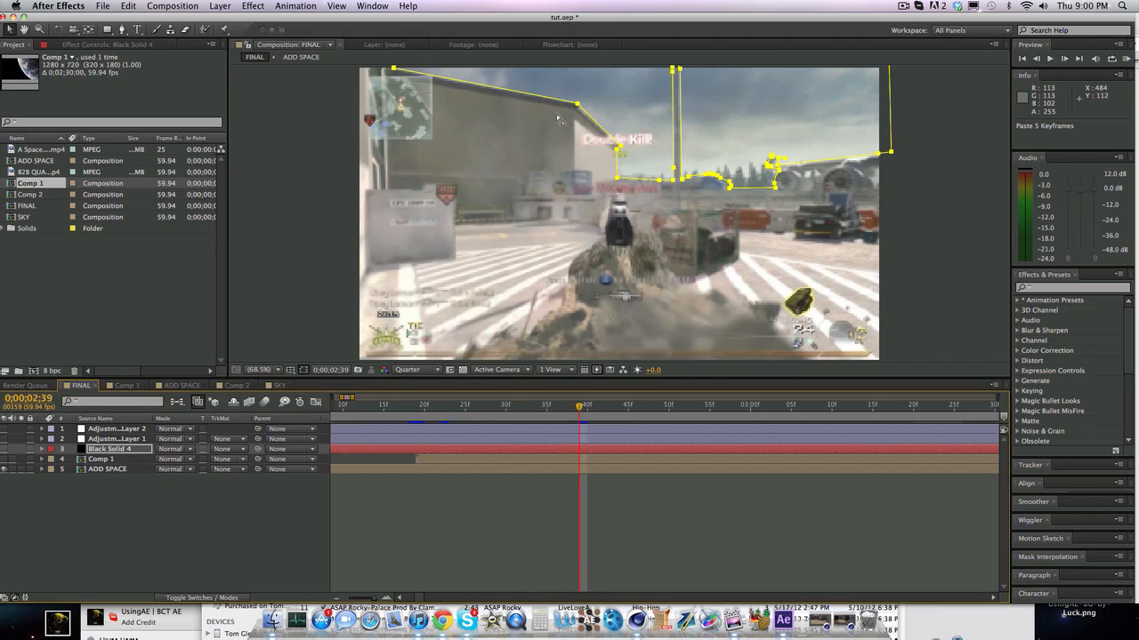
pyautogui.doubleClick(119, 470)
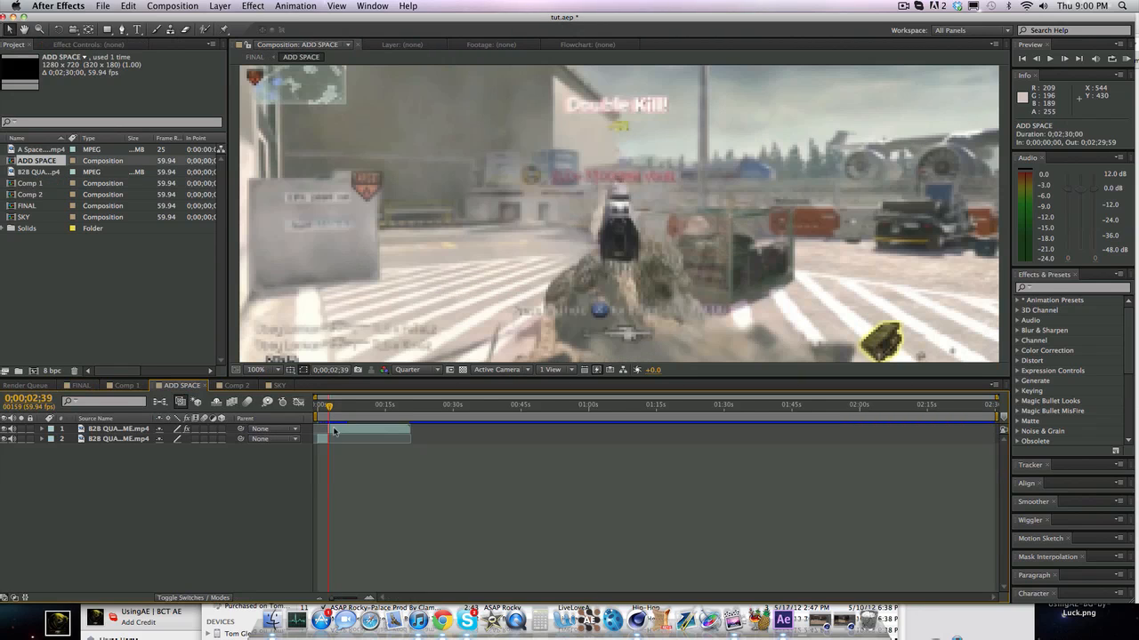
pyautogui.click(80, 385)
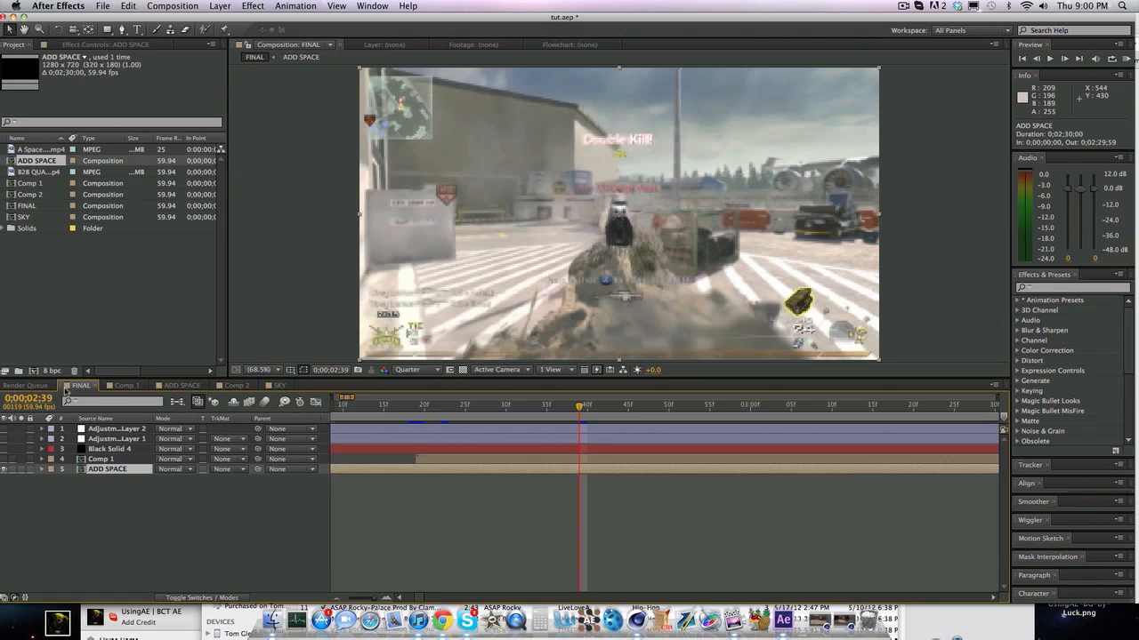
pyautogui.press('space')
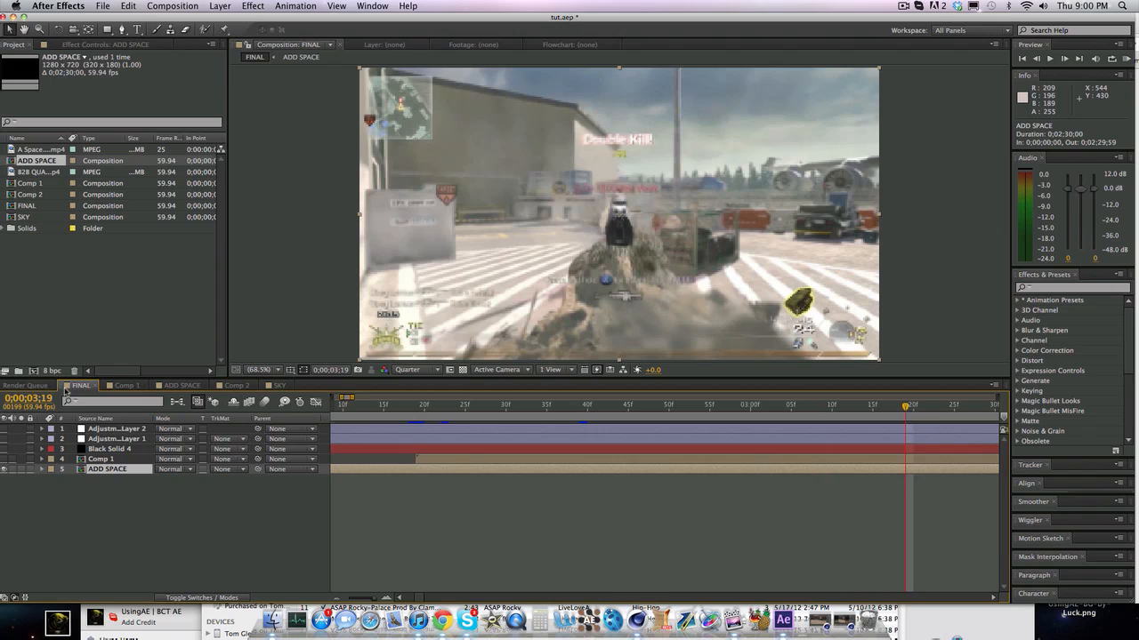
pyautogui.click(97, 449)
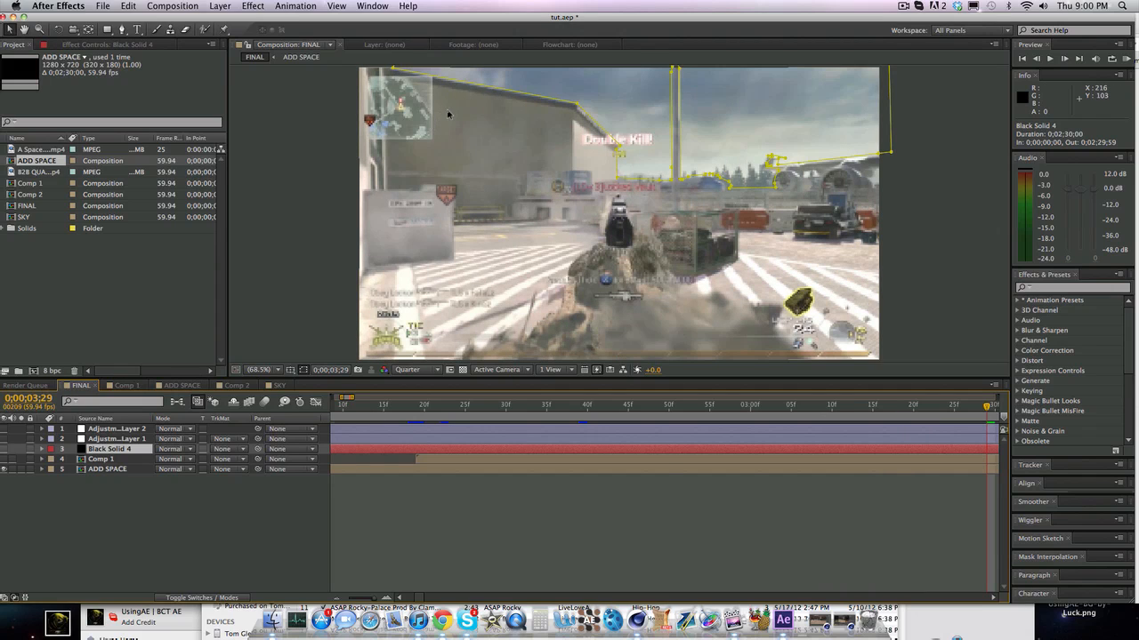
pyautogui.press('space')
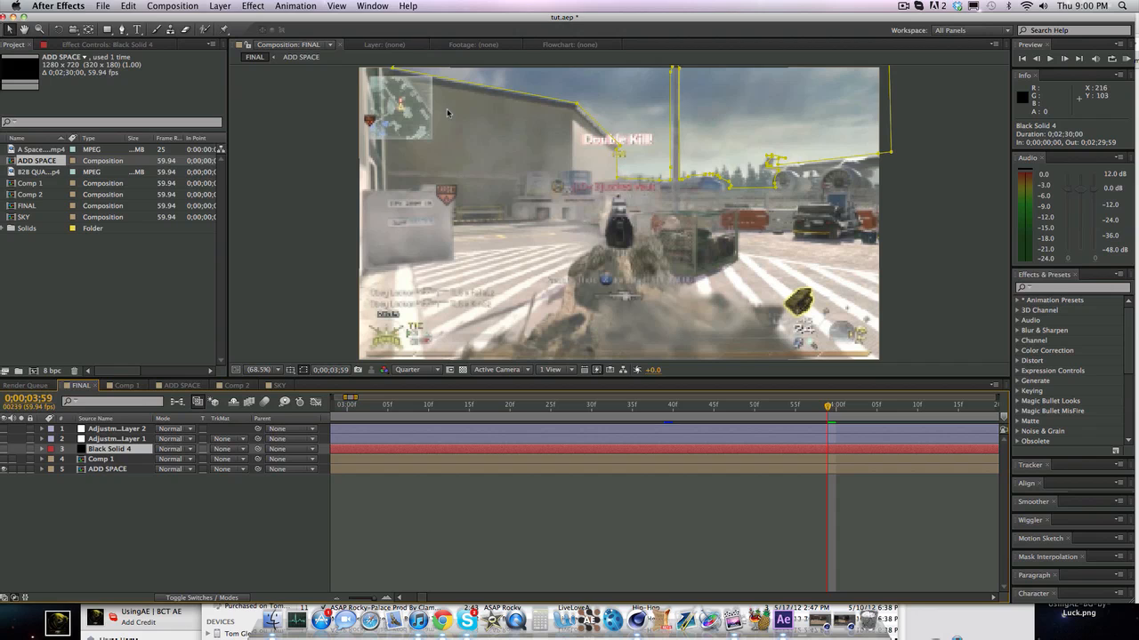
# - Return to 0;00;02;19, briefly show the masked black solid to check its shape, and make Comp 1 visible again
pyautogui.moveTo(402, 406); pyautogui.dragTo(378, 407)
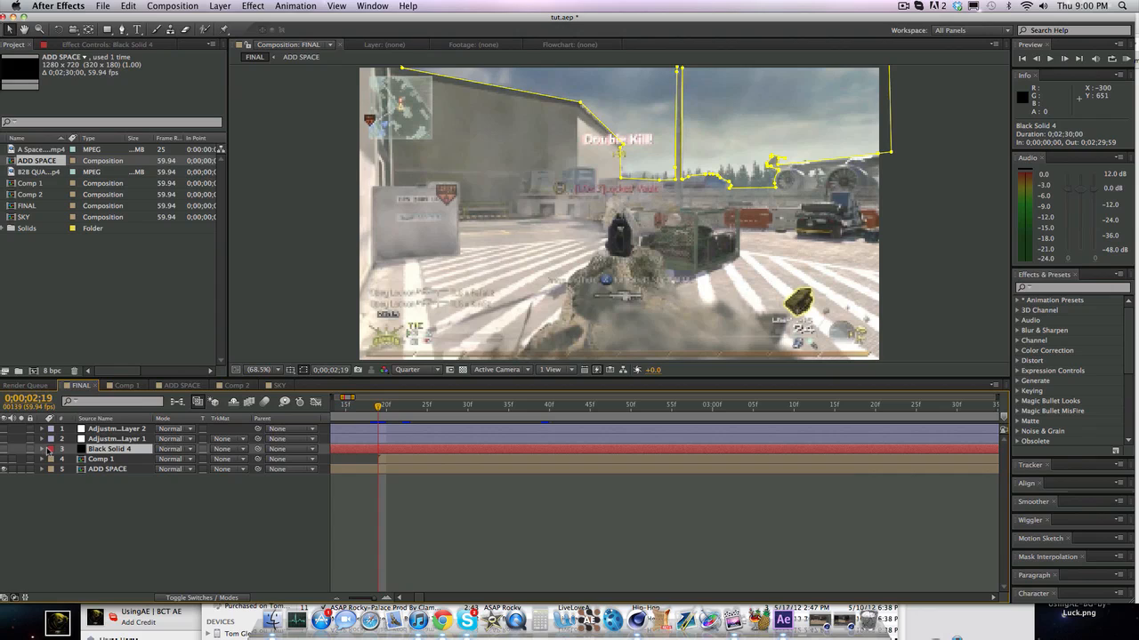
pyautogui.click(4, 449)
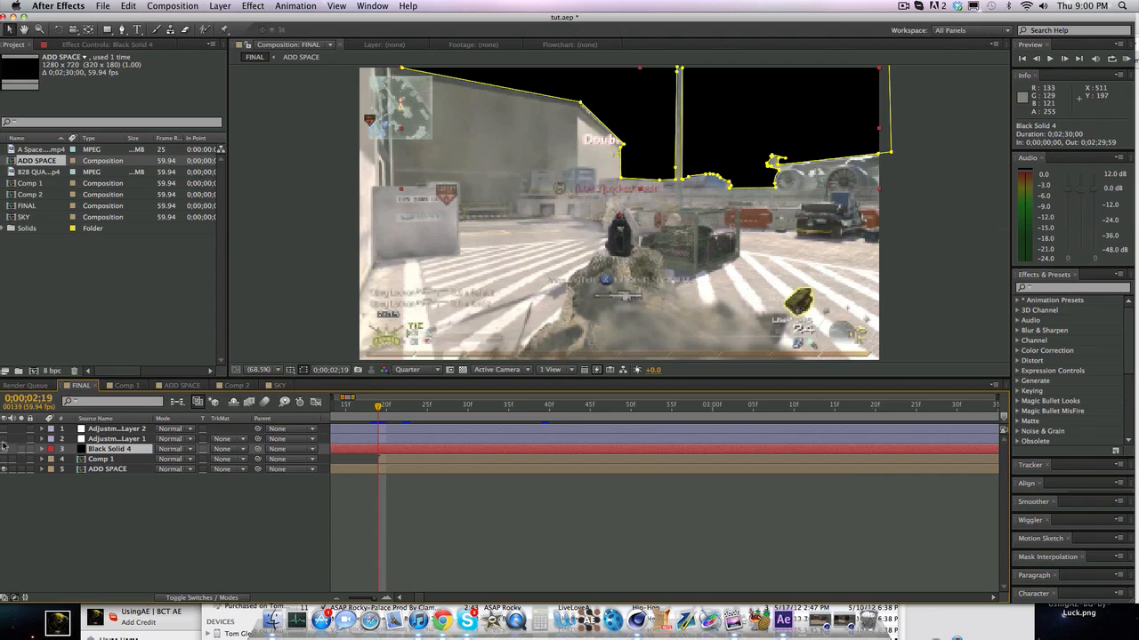
pyautogui.click(4, 449)
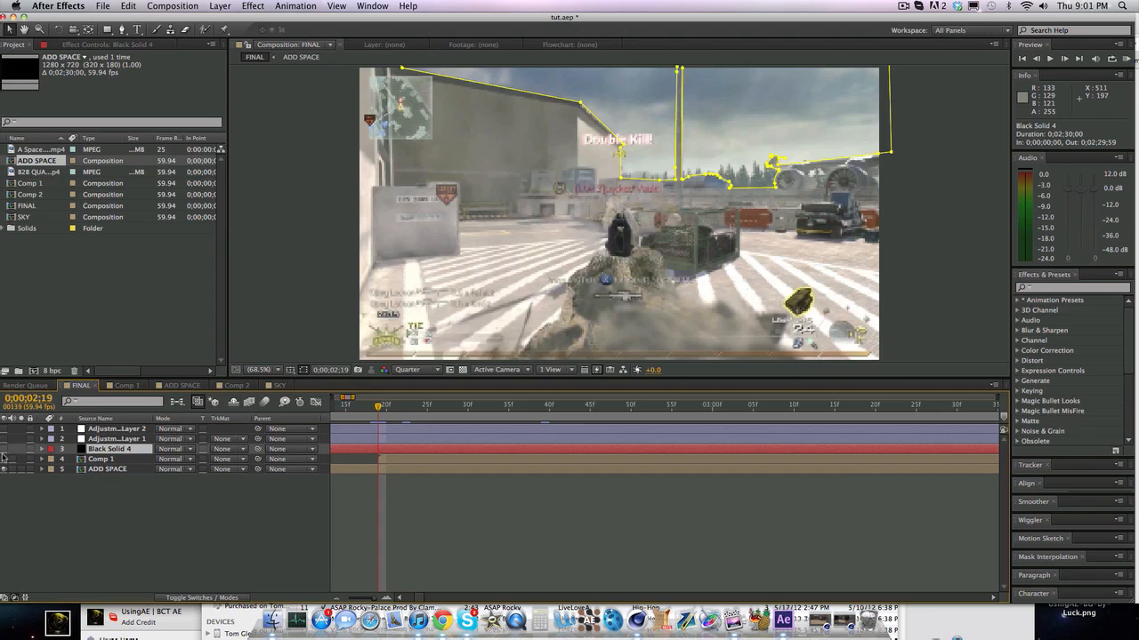
pyautogui.click(2, 460)
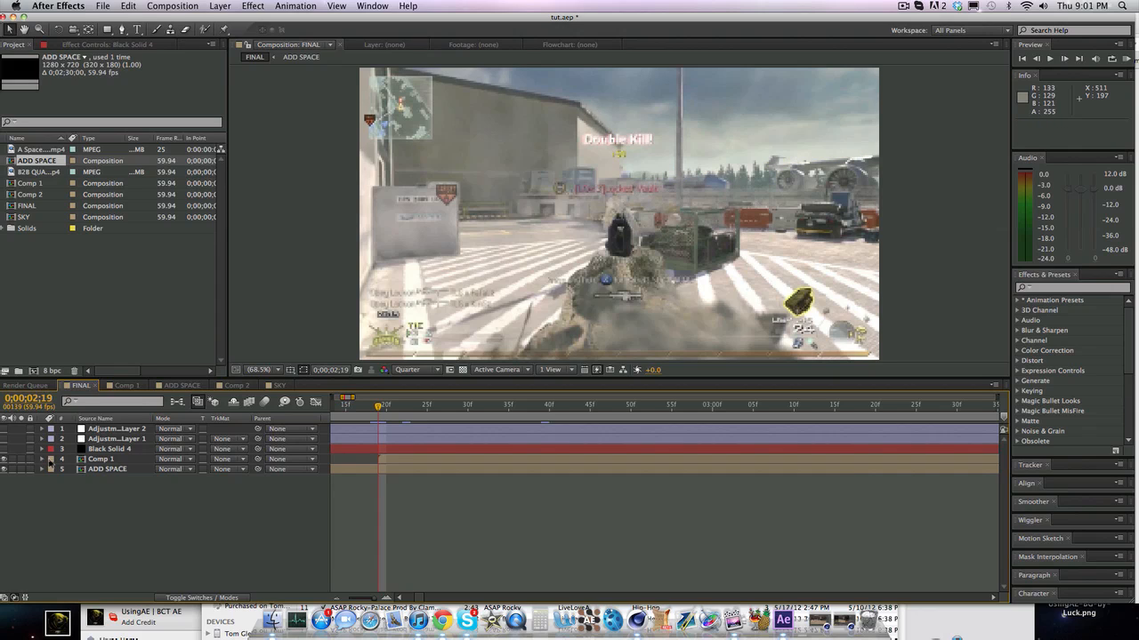
# - Set Comp 1's track matte to Alpha Matte "Black Solid 4" and preview the masked space footage to 0;00;03;09
pyautogui.click(81, 460)
pyautogui.click(232, 460)
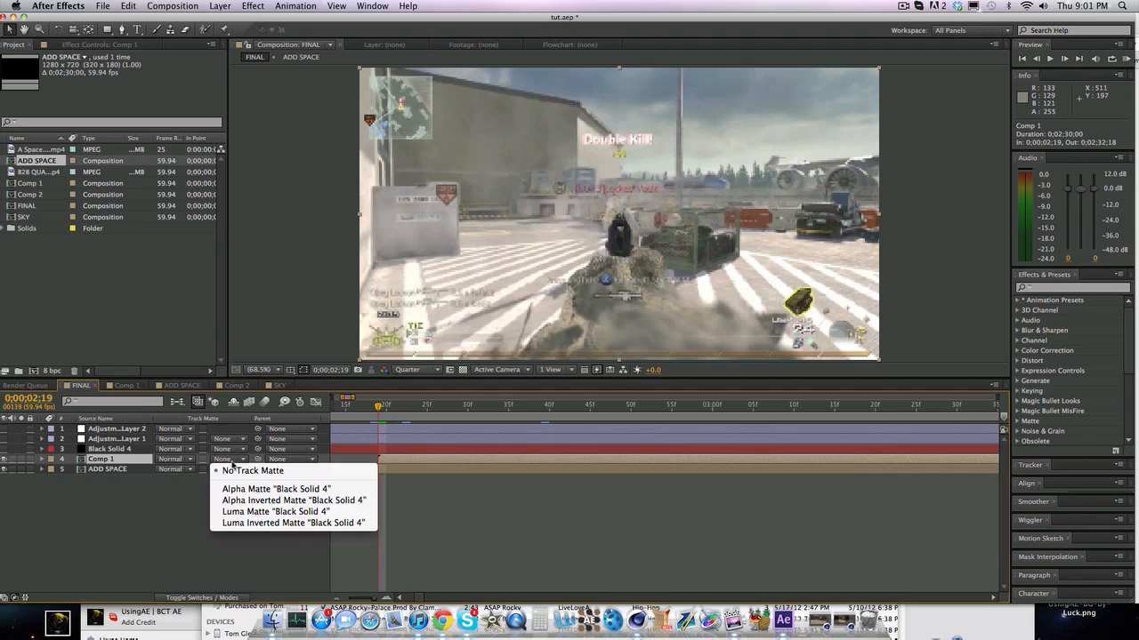
pyautogui.click(248, 489)
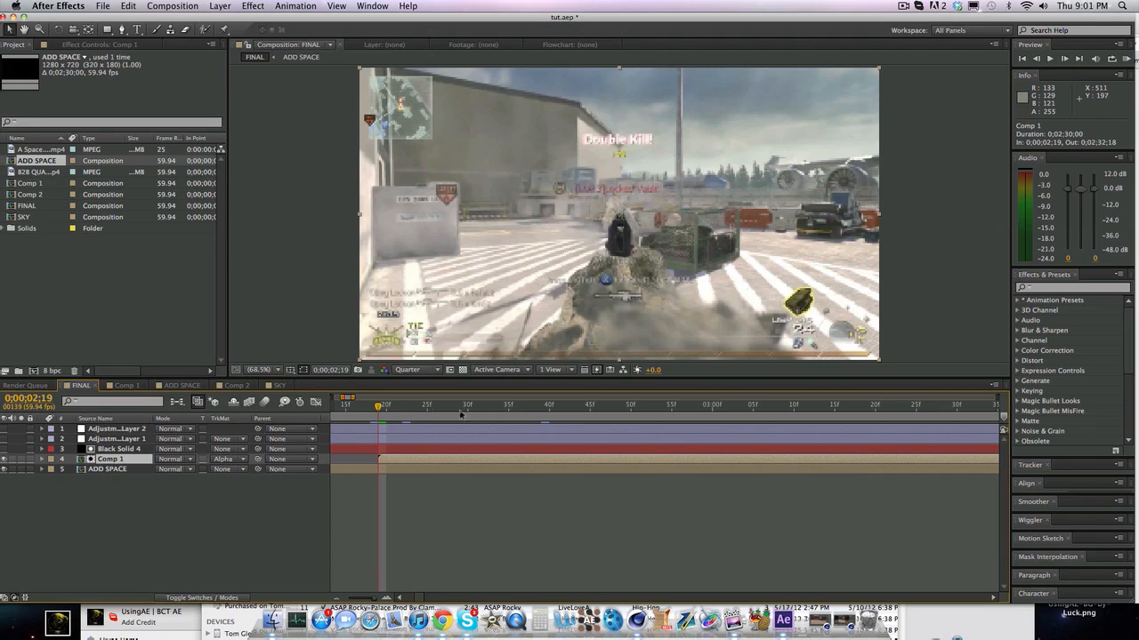
pyautogui.moveTo(353, 397); pyautogui.dragTo(420, 397)
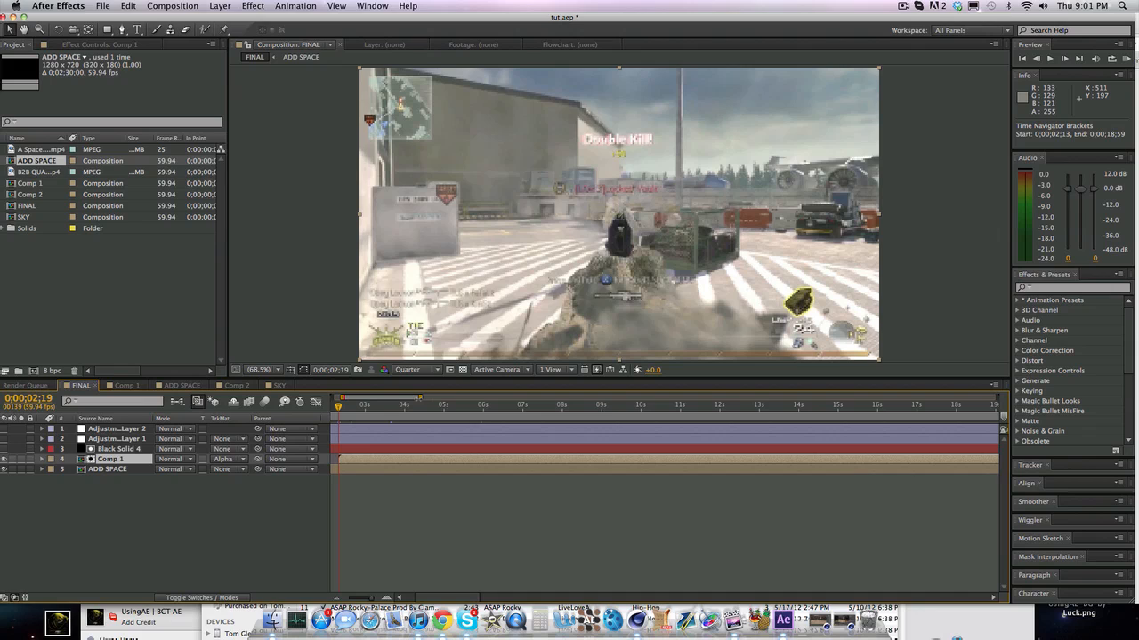
pyautogui.press('space')
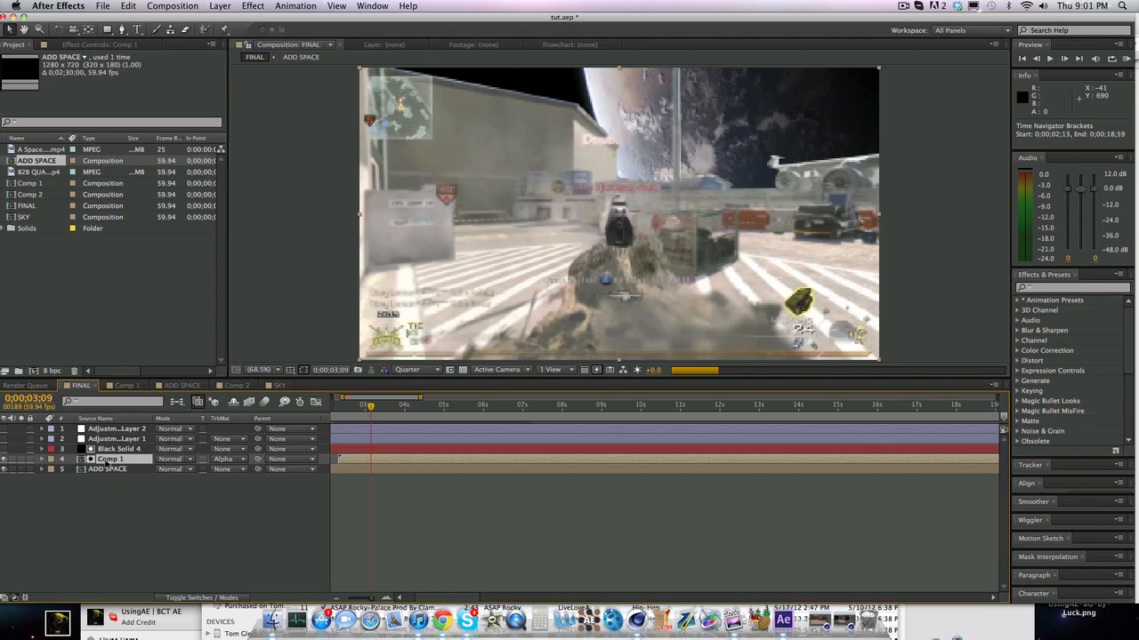
# - Set the Mask 1 feather on Black Solid 4 to 10 pixels
pyautogui.click(124, 449)
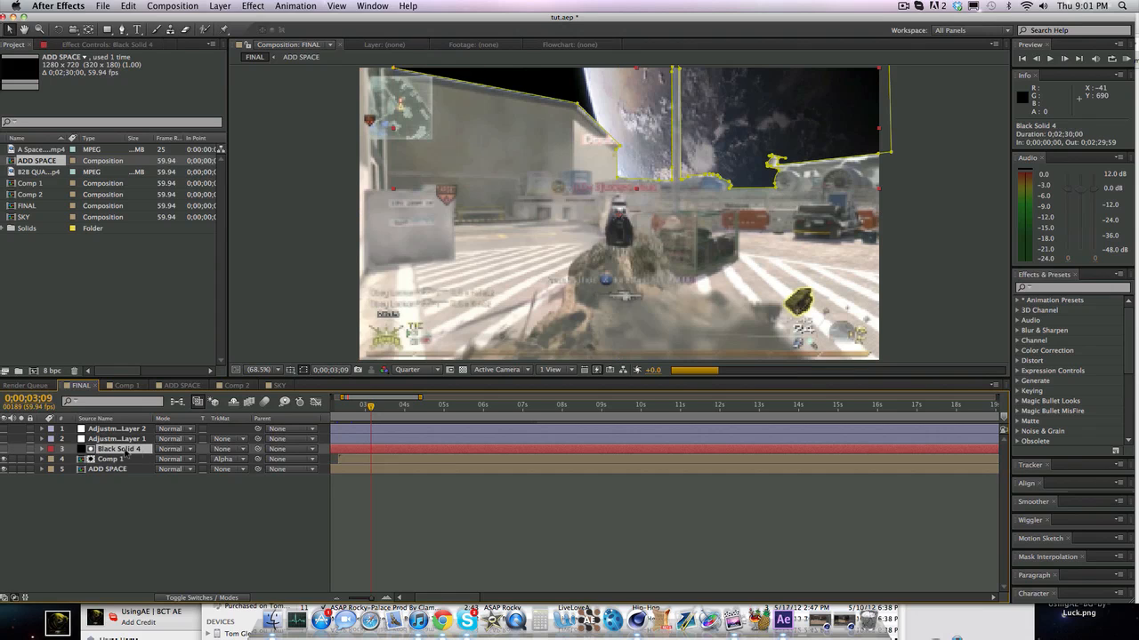
pyautogui.press('m')
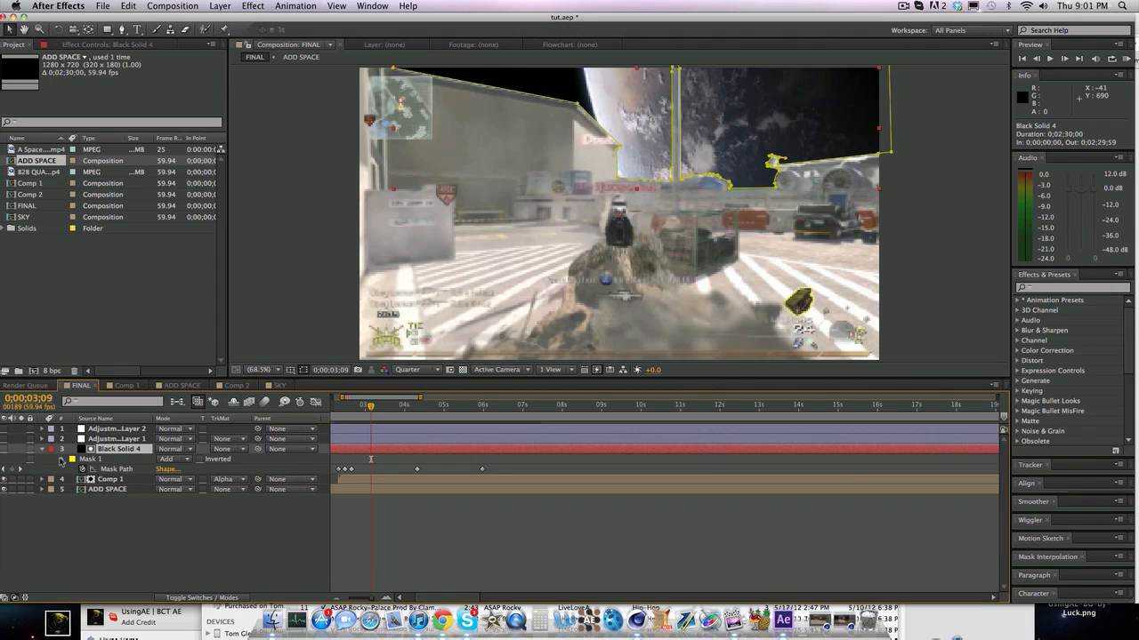
pyautogui.click(61, 459)
pyautogui.click(60, 459)
pyautogui.click(171, 479)
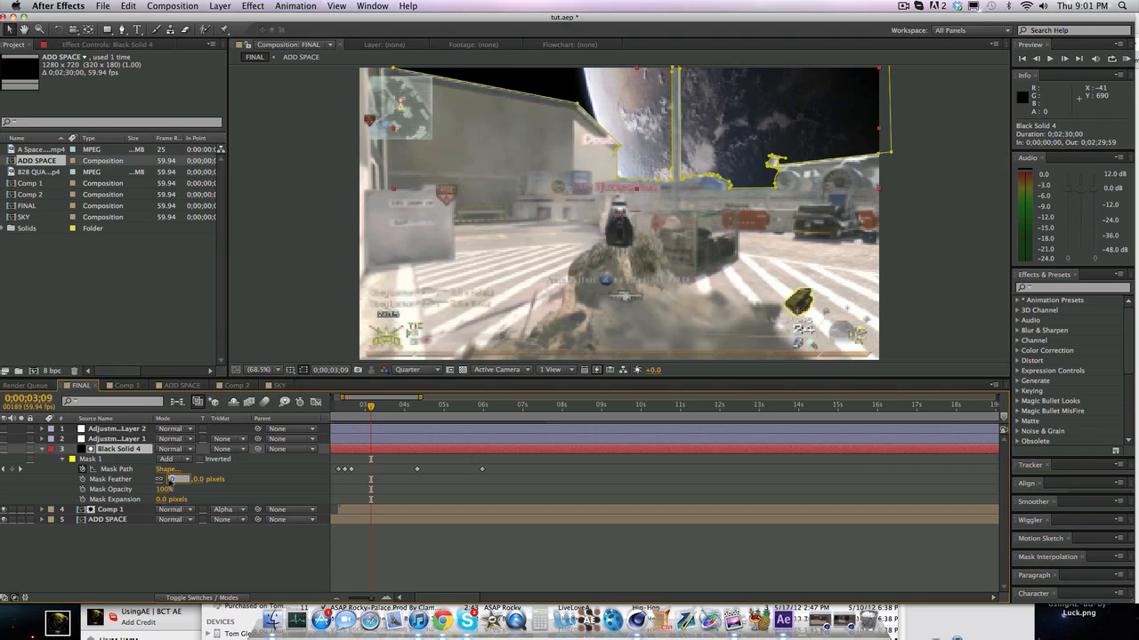
pyautogui.write('10')
pyautogui.press('Return')
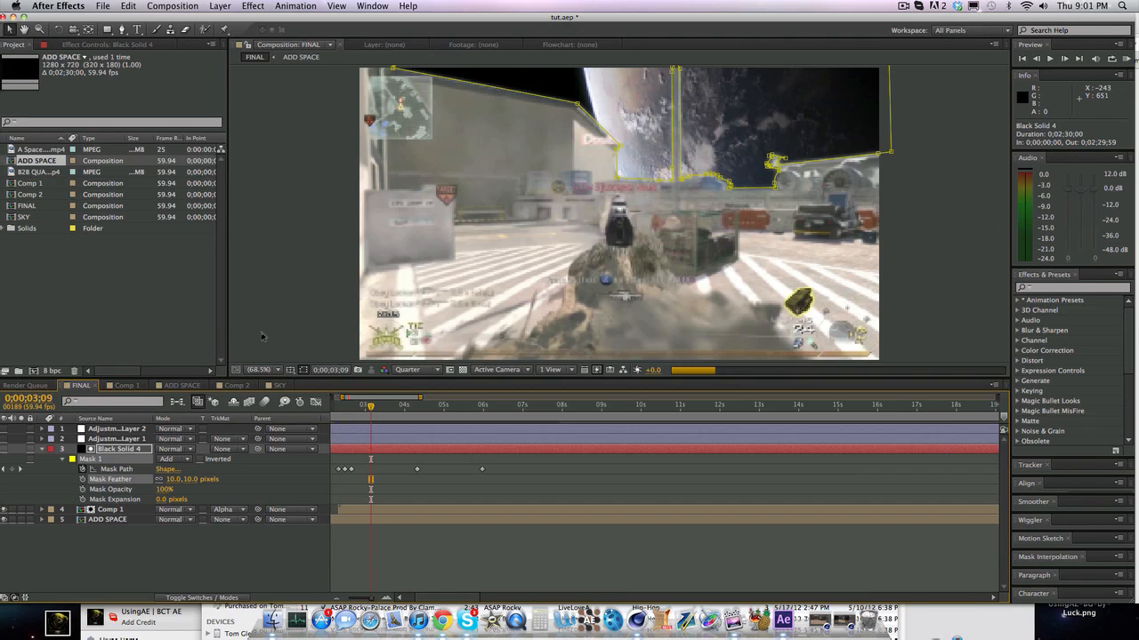
pyautogui.click(52, 332)
# - Review the space fade-in with the feathered mask between 0;00;02;19 and 0;00;02;39, ending back at 0;00;02;19
pyautogui.click(348, 407)
pyautogui.moveTo(346, 409); pyautogui.dragTo(344, 408)
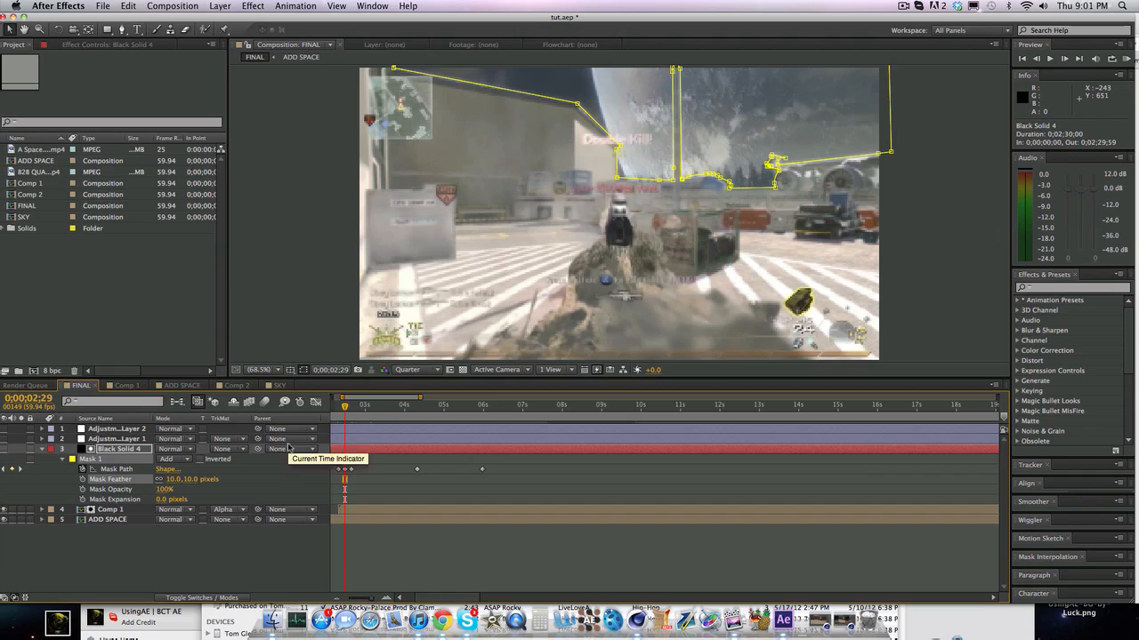
pyautogui.hotkey('shift', 'pageup')
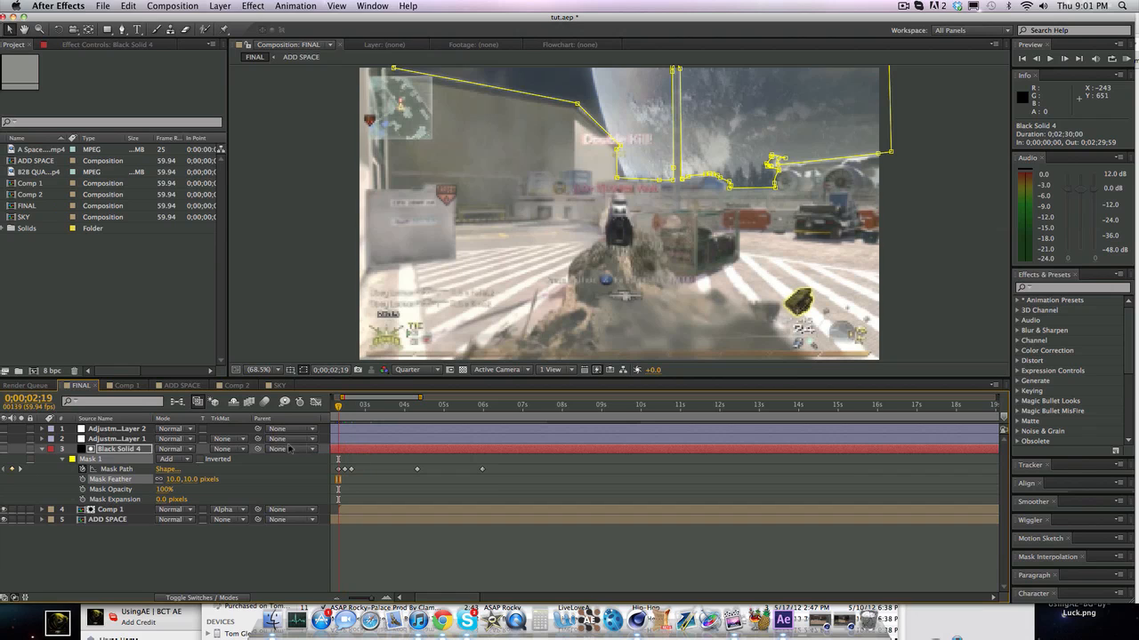
pyautogui.hotkey('shift', 'pagedown')
pyautogui.hotkey('shift', 'pagedown')
pyautogui.moveTo(388, 408); pyautogui.dragTo(338, 406)
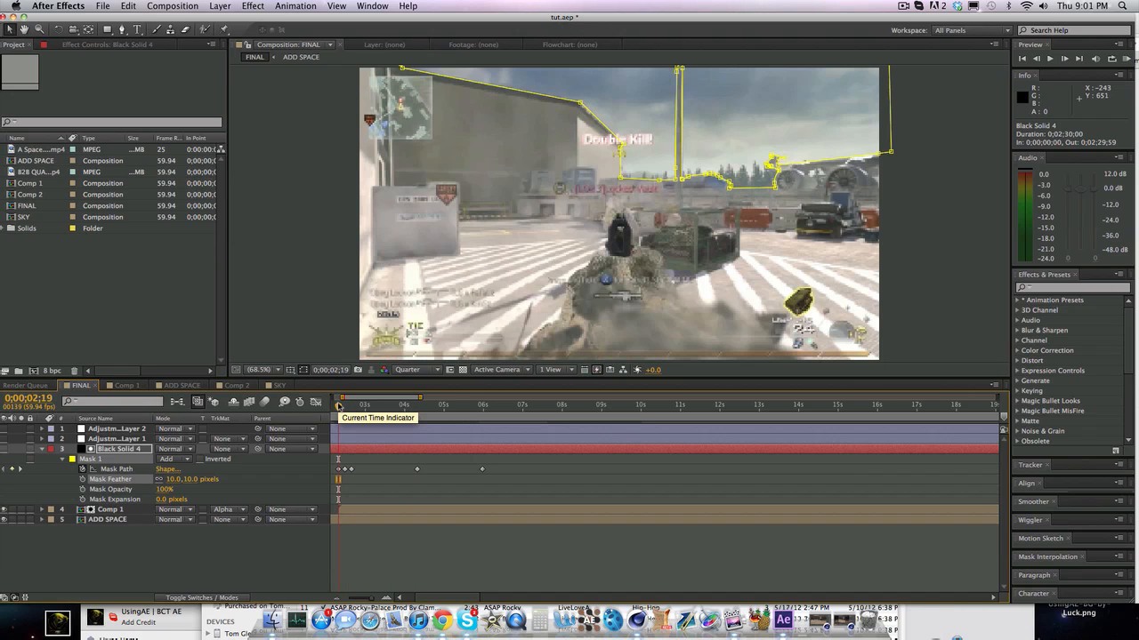
# - Collapse Black Solid 4 and examine the masked space sky at 0;00;05;10
pyautogui.moveTo(539, 477); pyautogui.dragTo(396, 464)
pyautogui.click(426, 447)
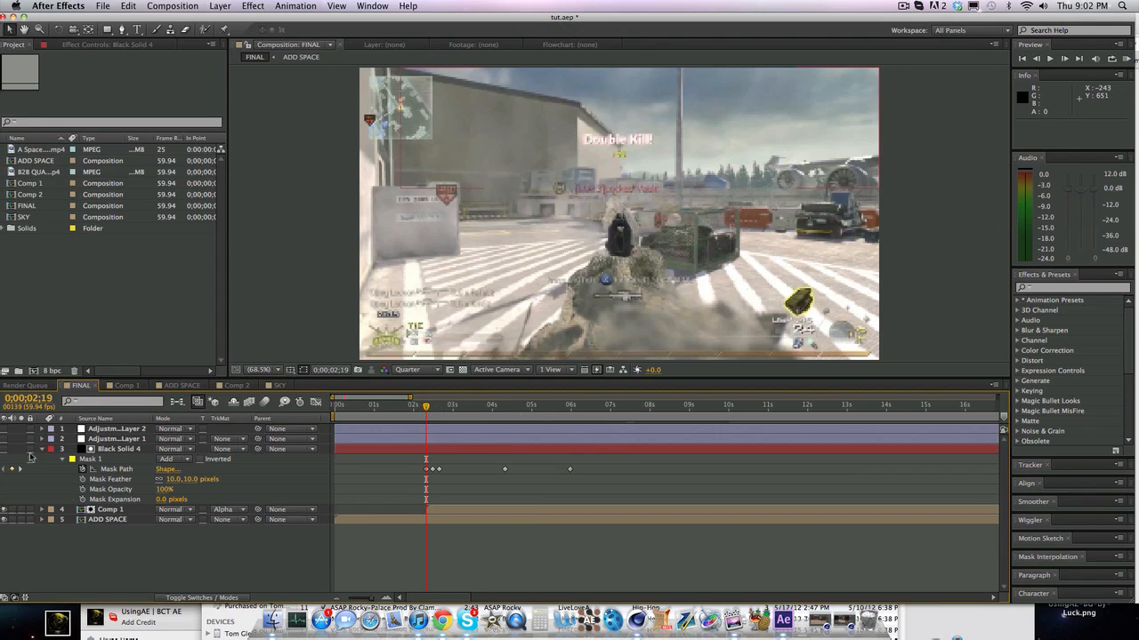
pyautogui.click(42, 450)
pyautogui.click(437, 406)
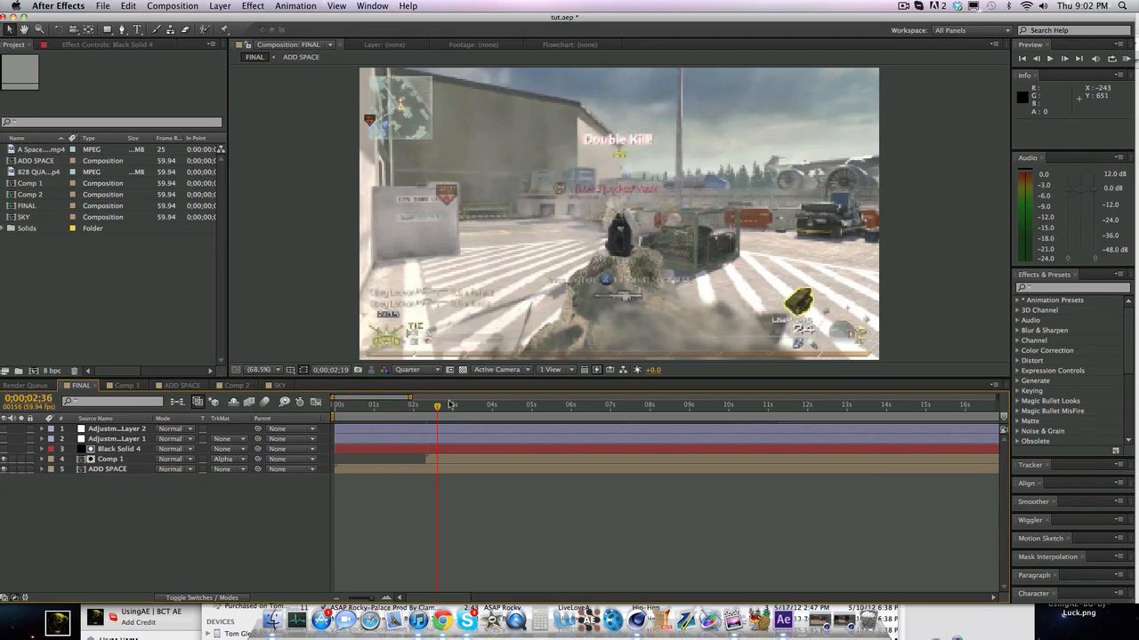
pyautogui.click(537, 405)
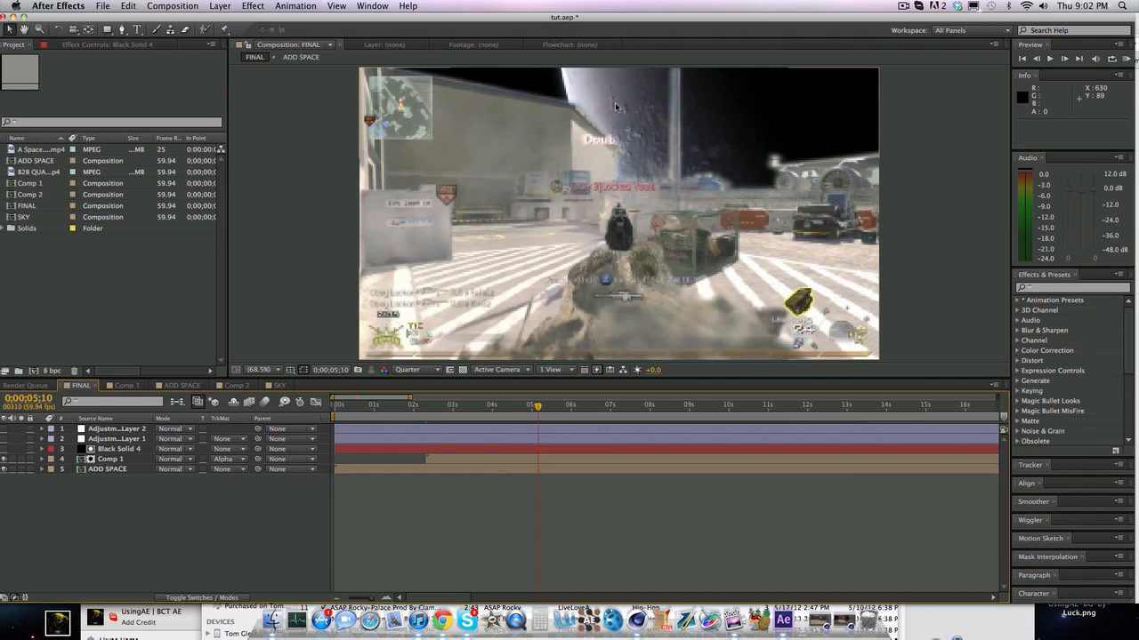
# - Show Adjustment Layer 1 and try a RAM preview of FINAL
pyautogui.click(4, 439)
pyautogui.click(1127, 58)
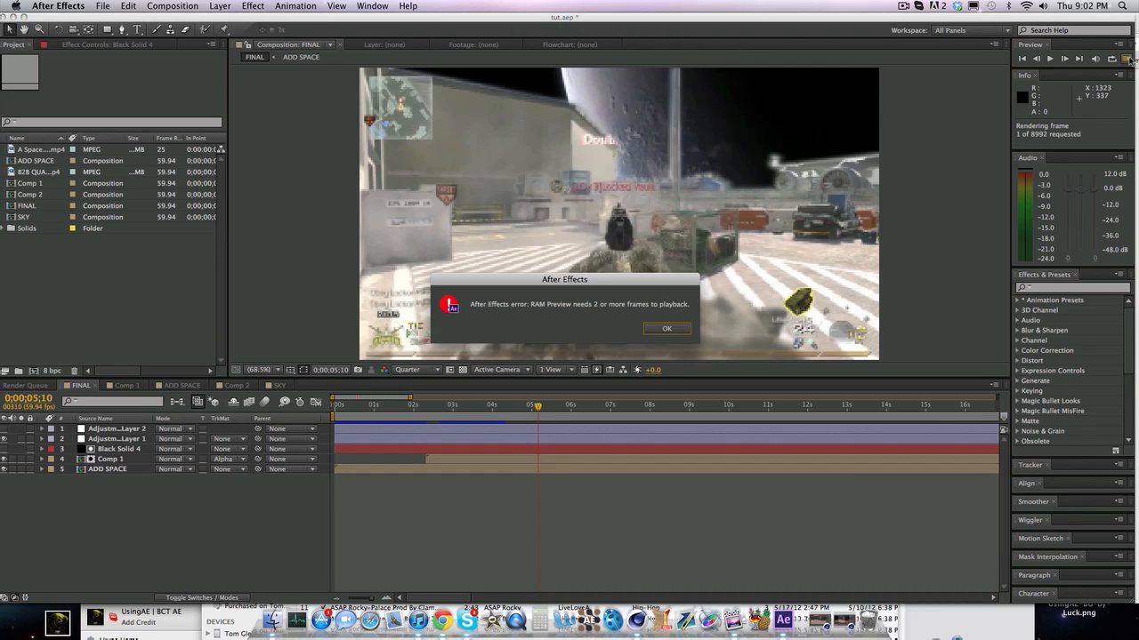
pyautogui.click(667, 328)
# - Purge all memory and try the RAM preview of FINAL again
pyautogui.click(119, 5)
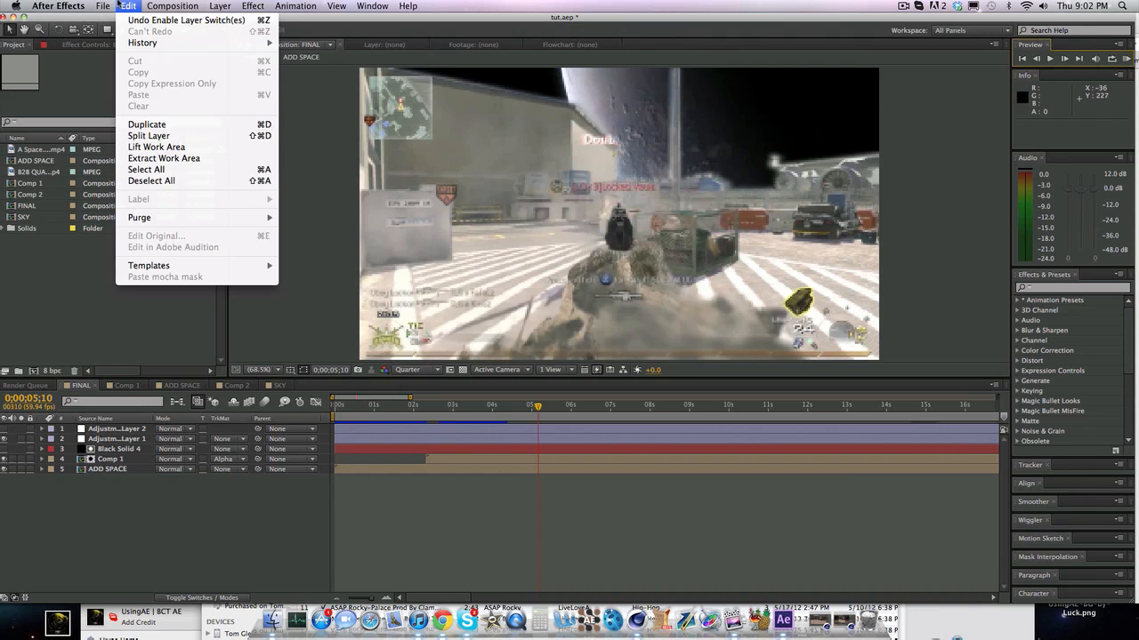
pyautogui.moveTo(151, 218)
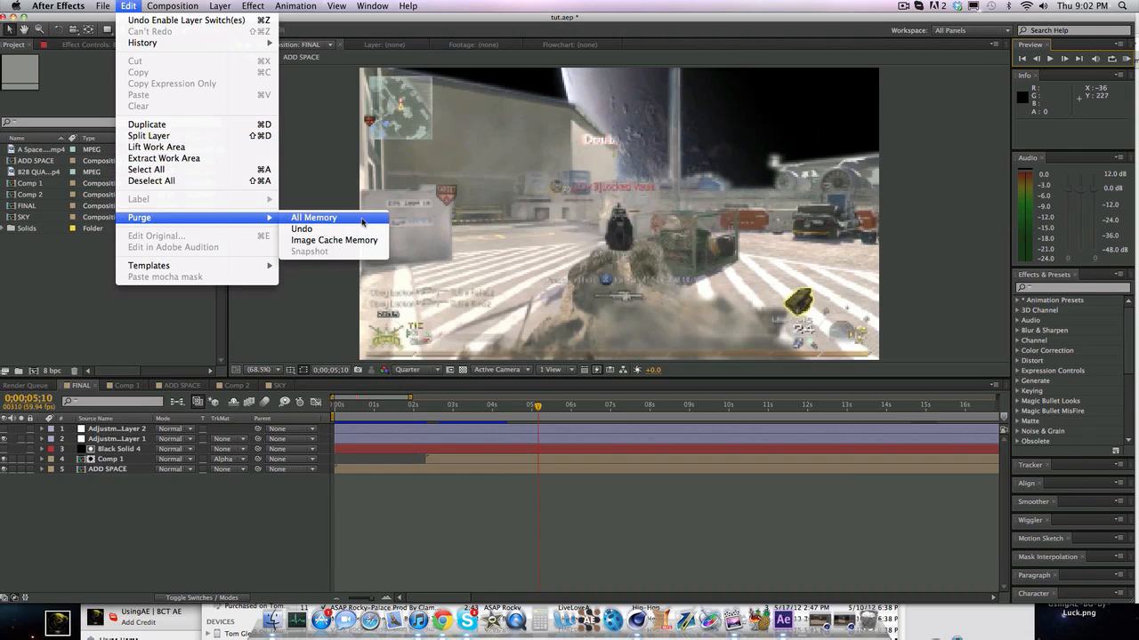
pyautogui.click(361, 219)
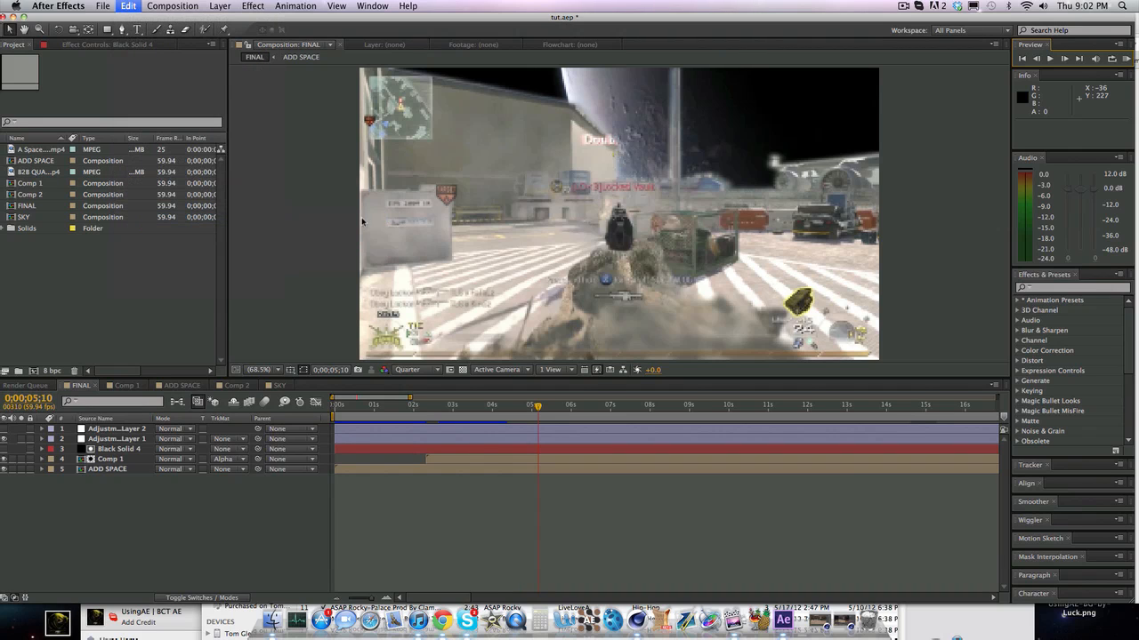
pyautogui.click(1126, 59)
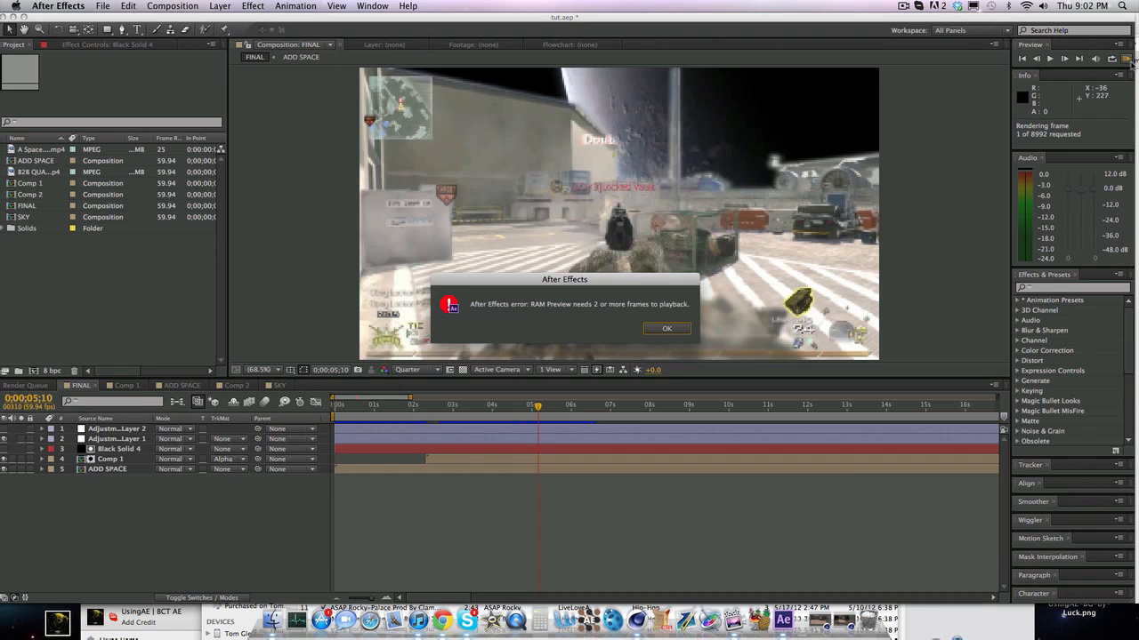
pyautogui.click(666, 328)
# - Show Adjustment Layer 2 at 0;00;02;18 and scrub FINAL through the flash transition to 0;00;06;14
pyautogui.click(513, 407)
pyautogui.moveTo(503, 408); pyautogui.dragTo(595, 408)
pyautogui.moveTo(481, 409); pyautogui.dragTo(425, 416)
pyautogui.click(4, 428)
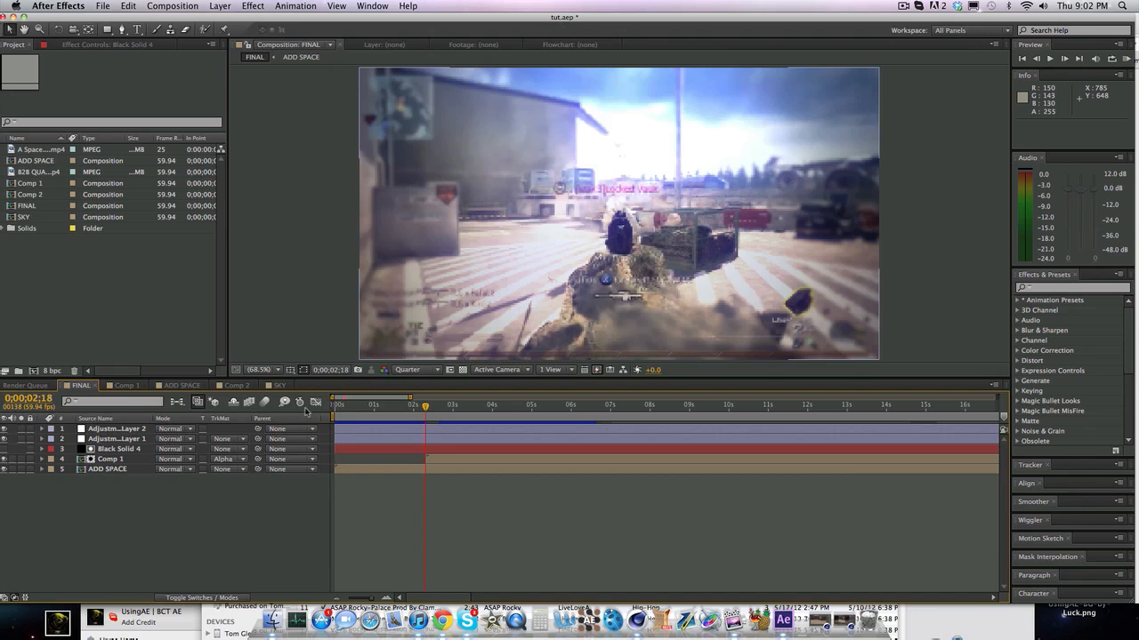
pyautogui.click(414, 406)
pyautogui.moveTo(414, 406); pyautogui.dragTo(440, 407)
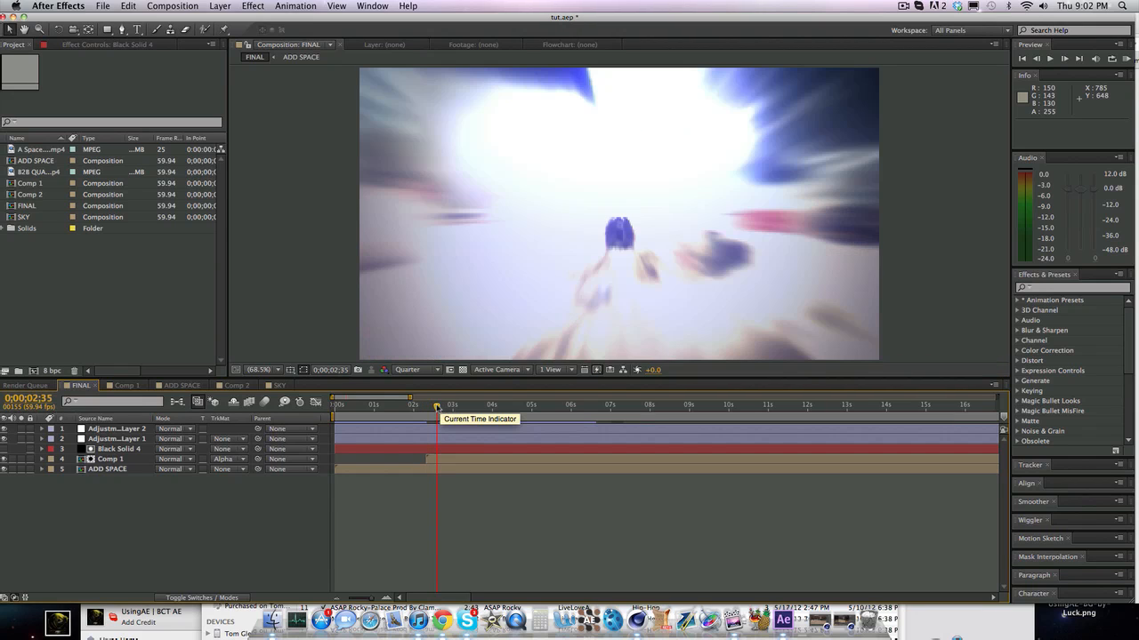
pyautogui.moveTo(437, 408); pyautogui.dragTo(618, 401)
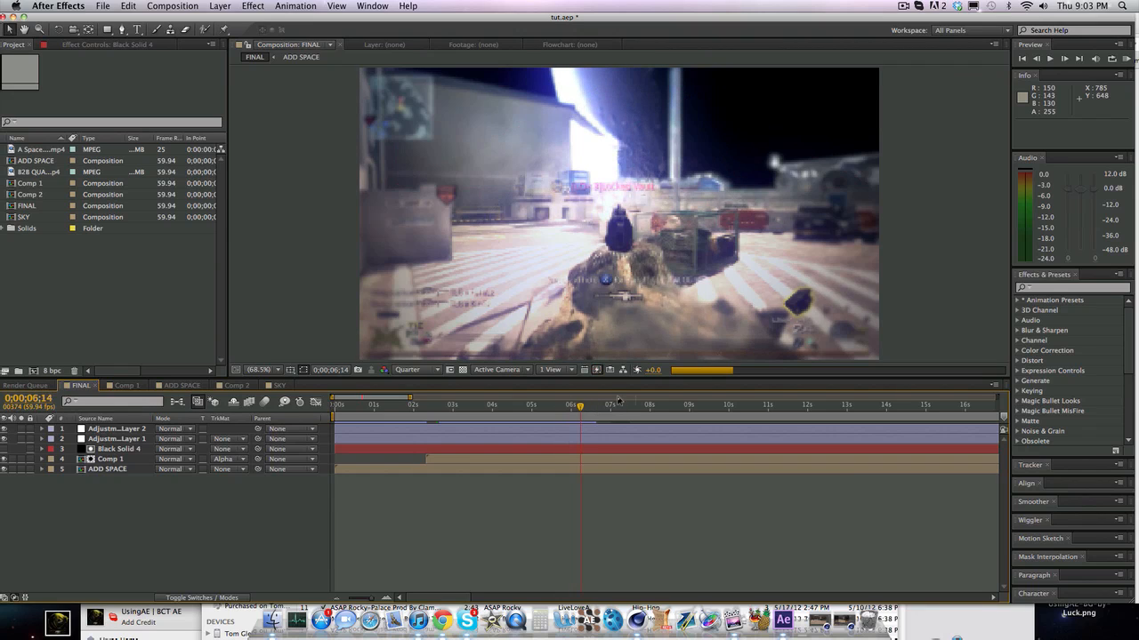